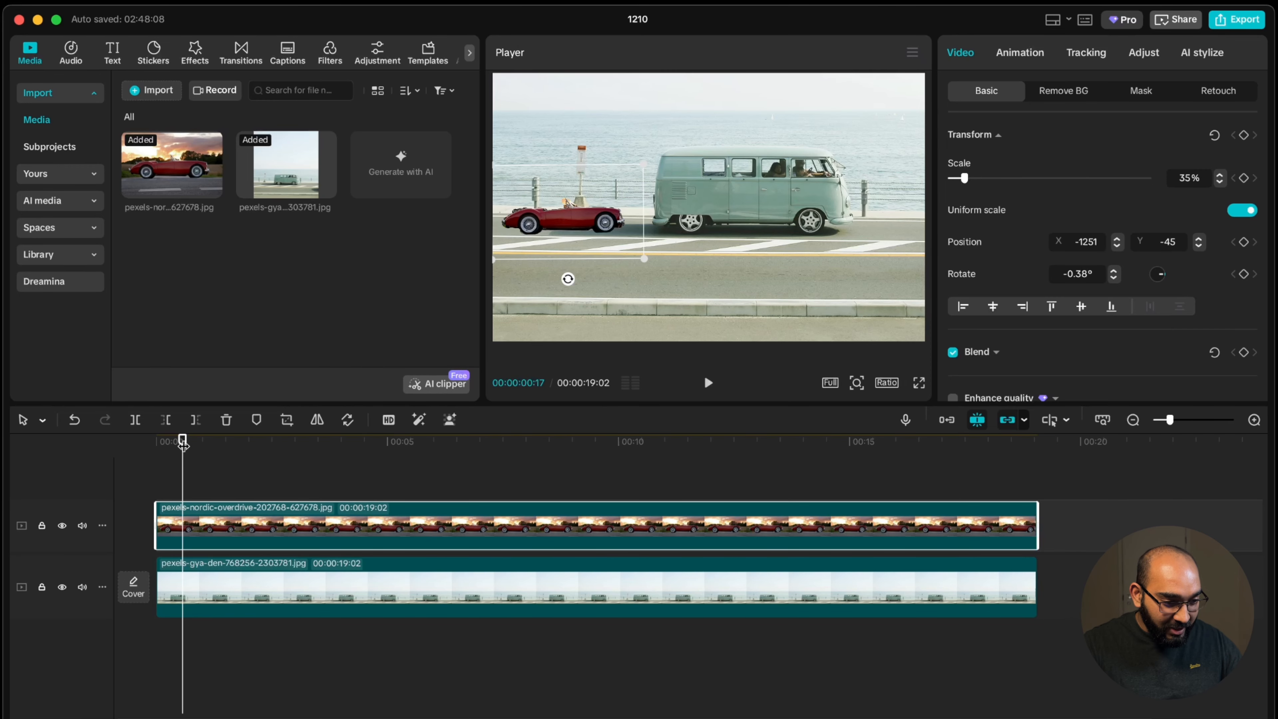
Add a position keyframe to the red car clip at 00:00:02:02
left_click_drag(183, 443, 251, 443)
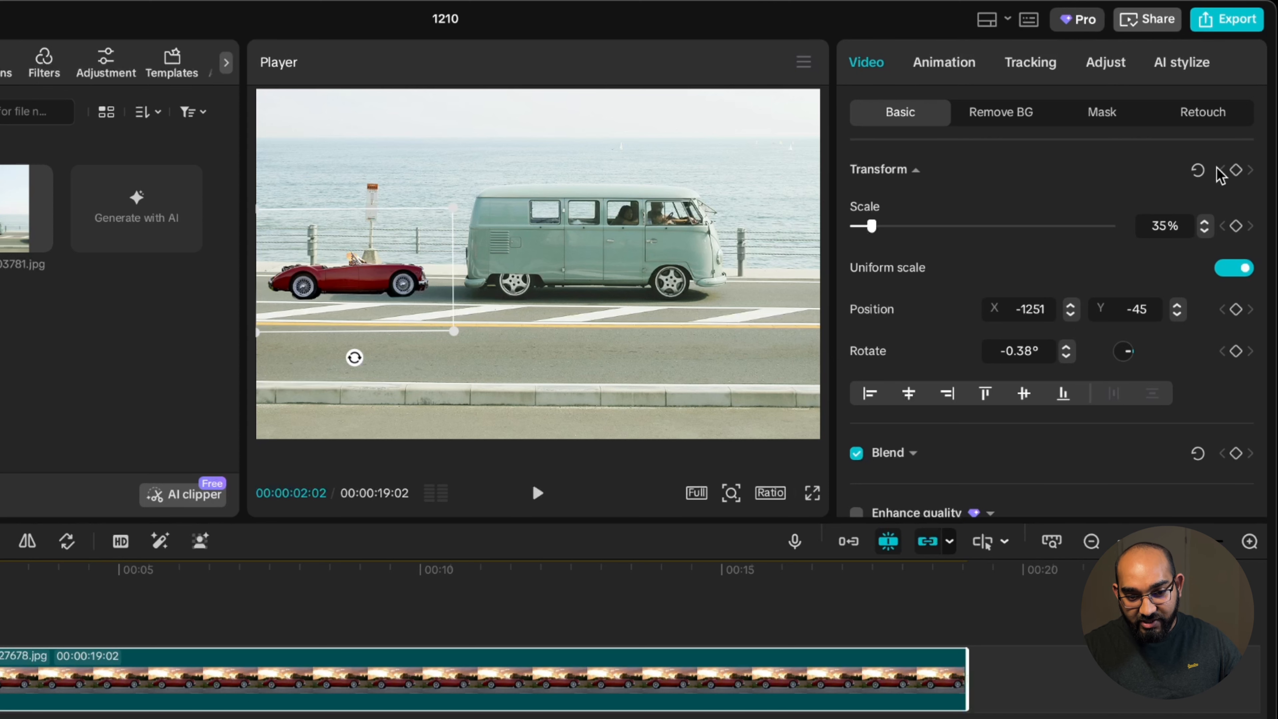
left_click(1235, 170)
left_click(1236, 170)
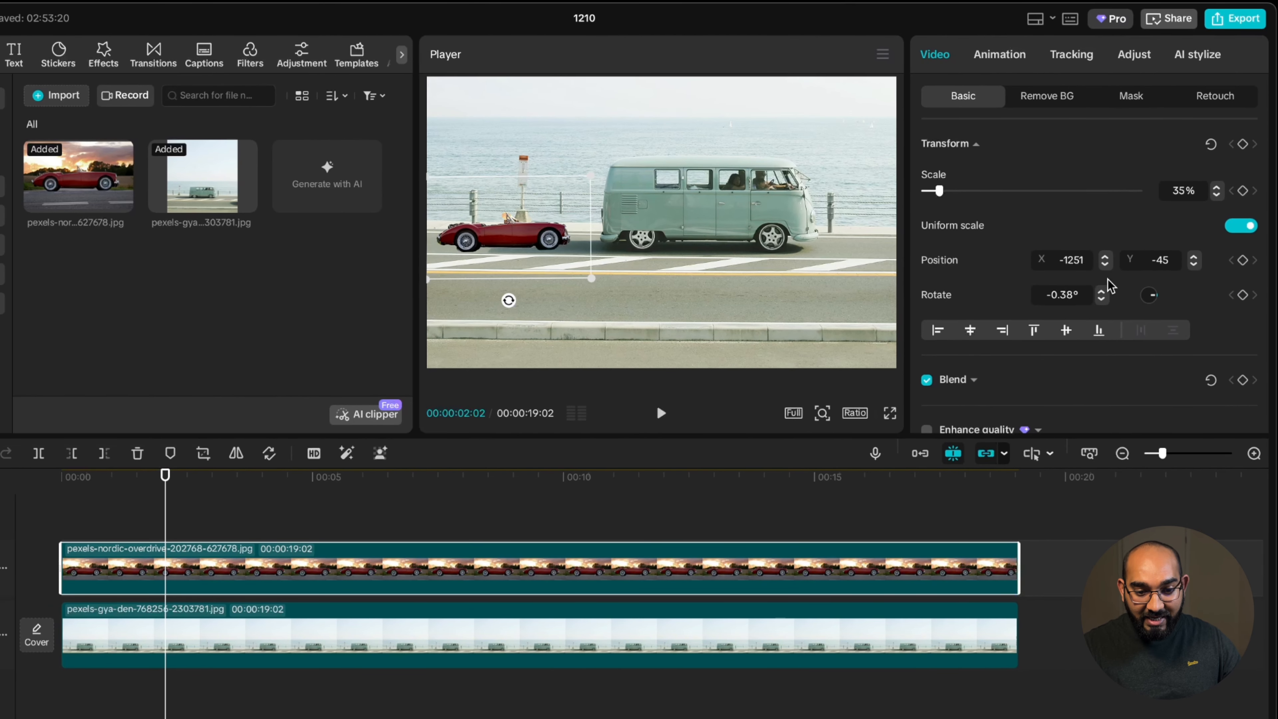
left_click(1242, 260)
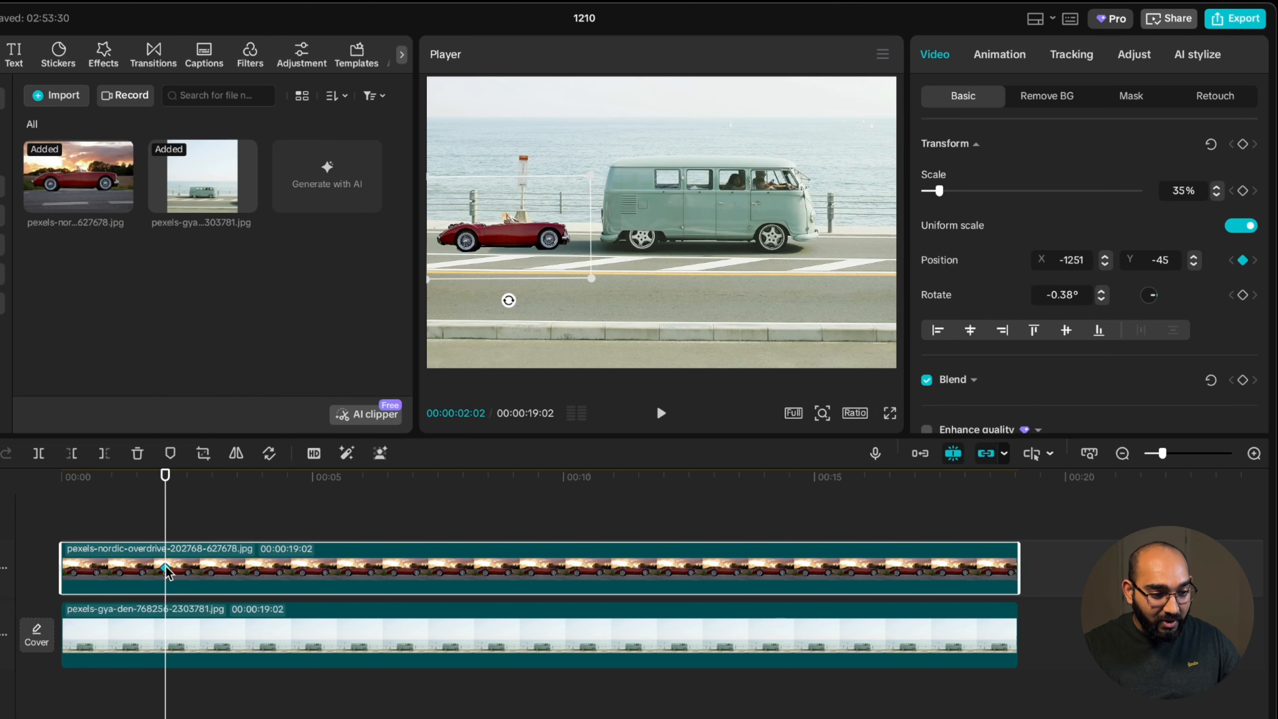
At 00:00:03:03, move the red car down onto the near lane of the road
left_click_drag(166, 475, 217, 475)
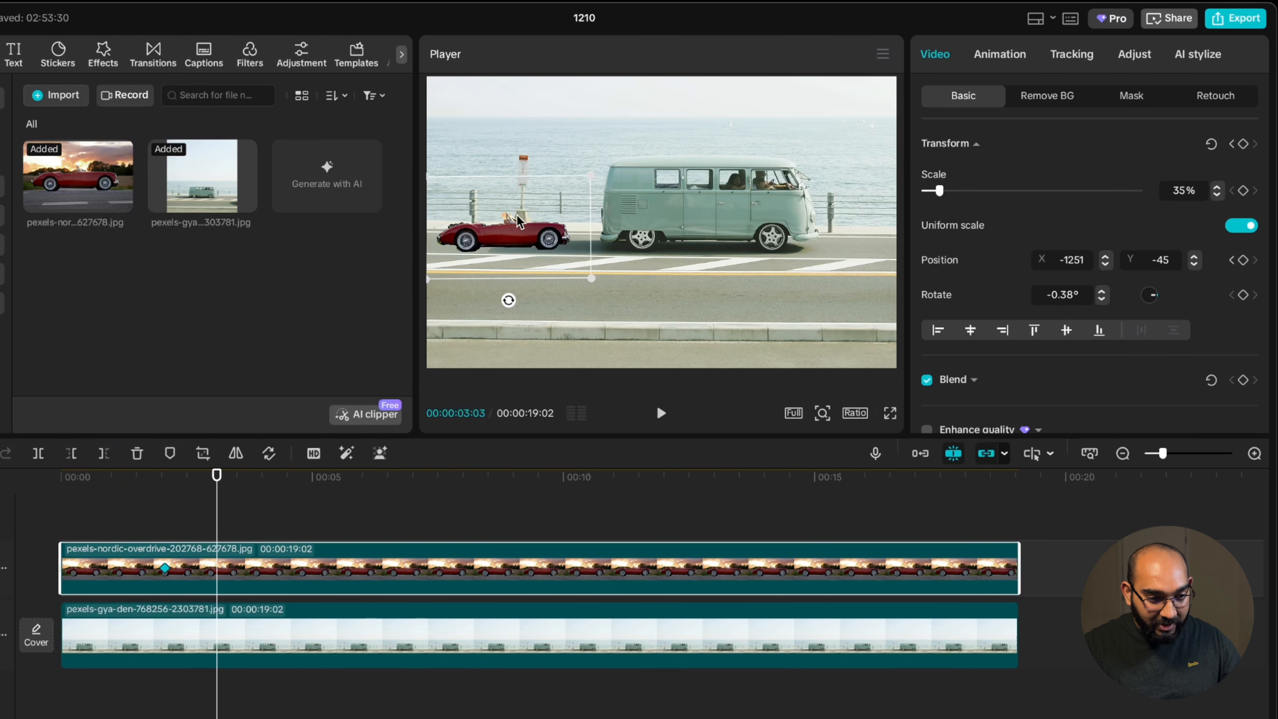
left_click_drag(518, 222, 511, 277)
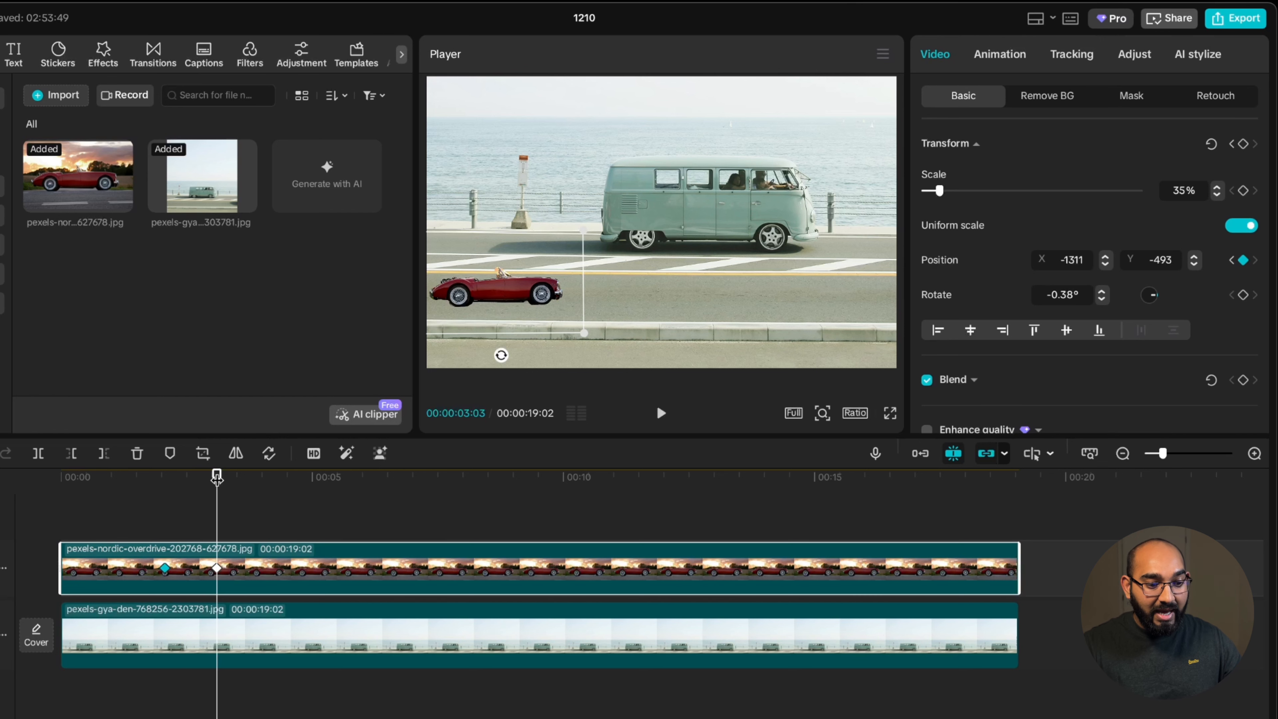
At 00:00:06:15, move the car across to the right edge of the road
left_click_drag(216, 477, 387, 473)
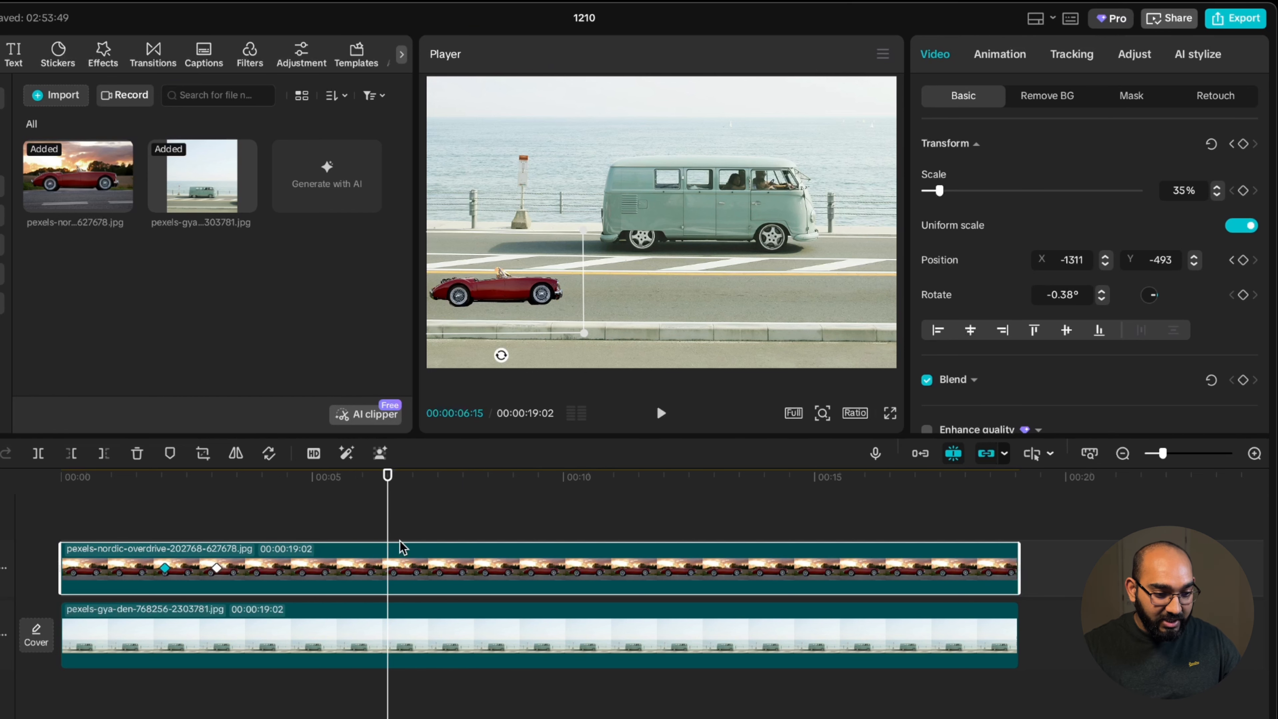
left_click_drag(501, 306, 826, 308)
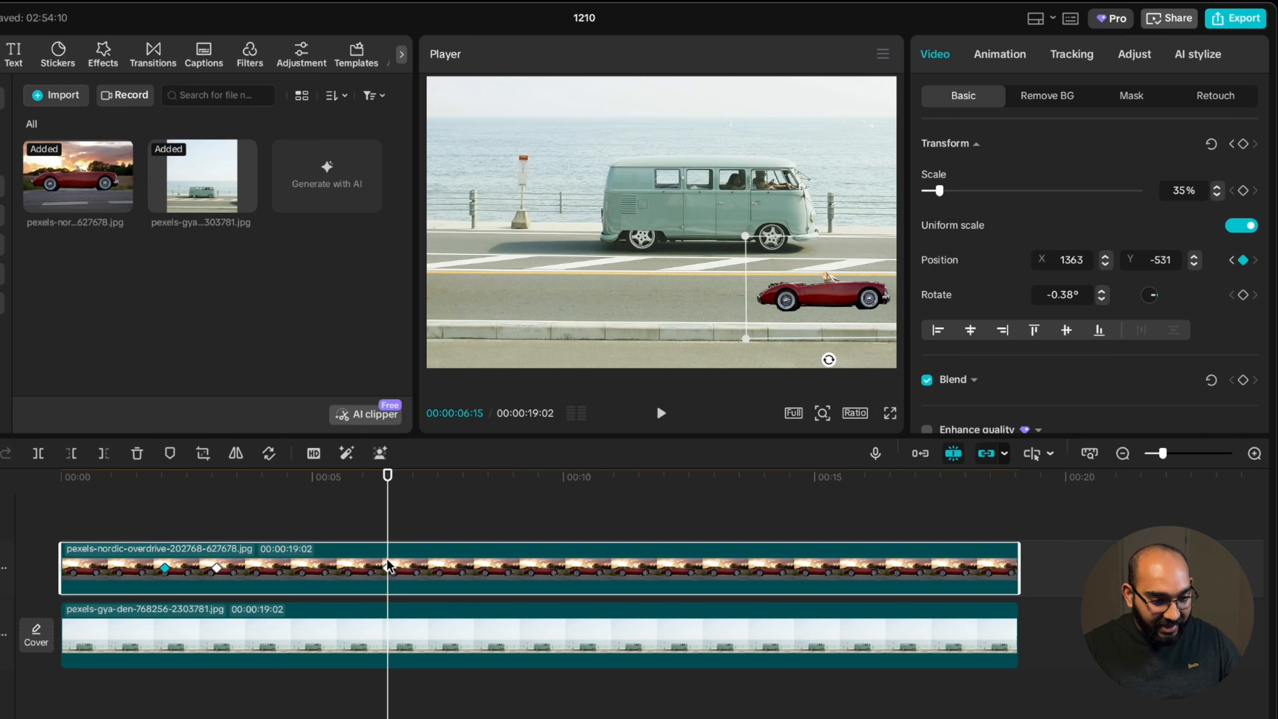
Play back the car animation from the beginning to preview its movement
left_click_drag(387, 475, 157, 508)
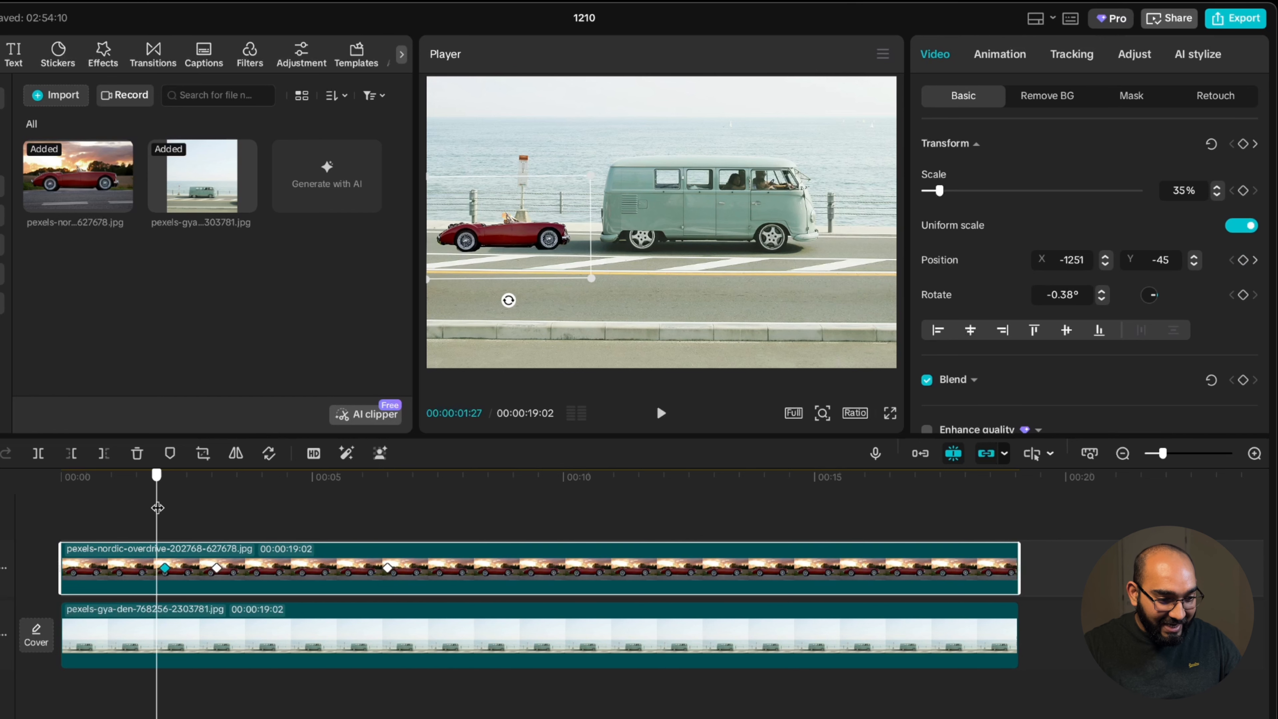
key("space")
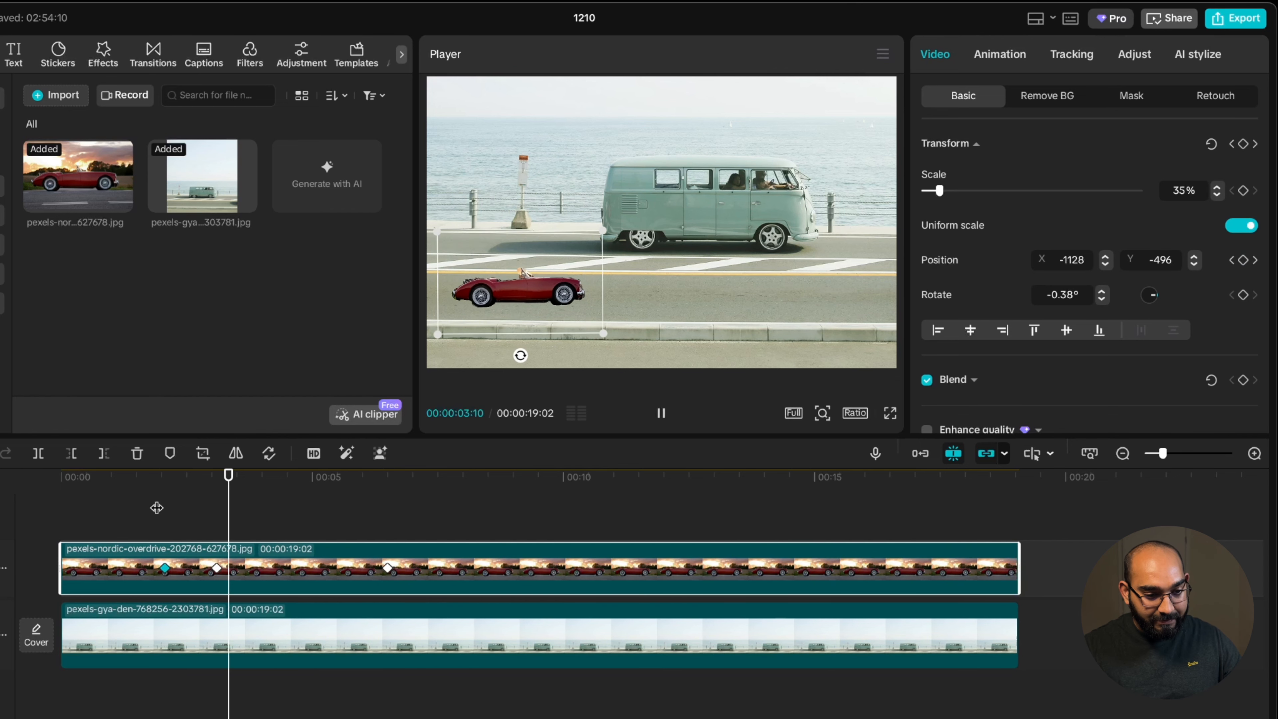
key("space")
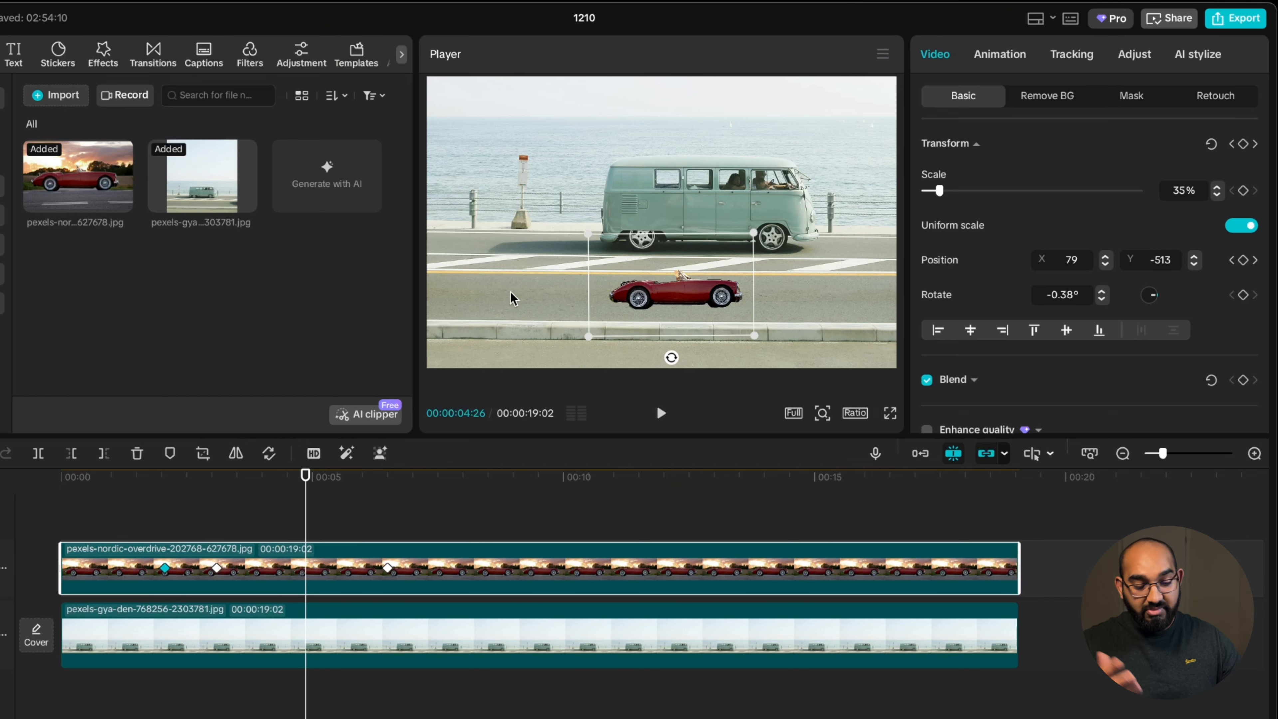
key("space")
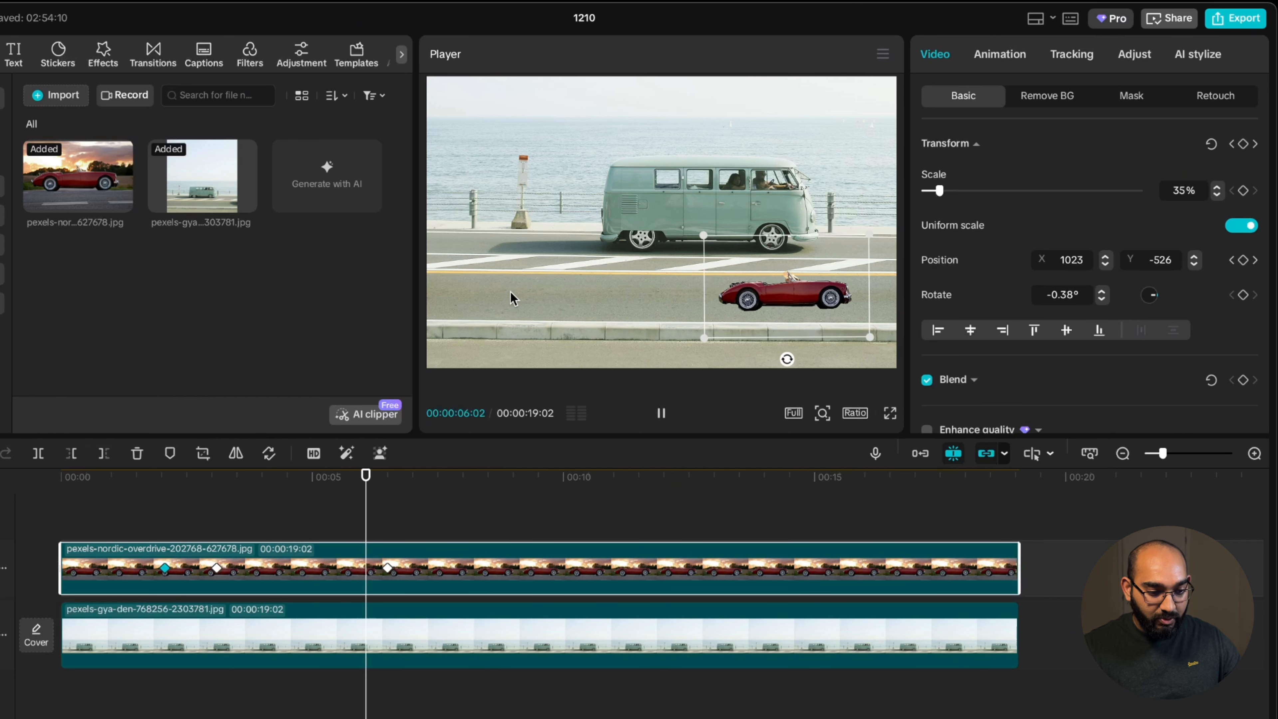
key("space")
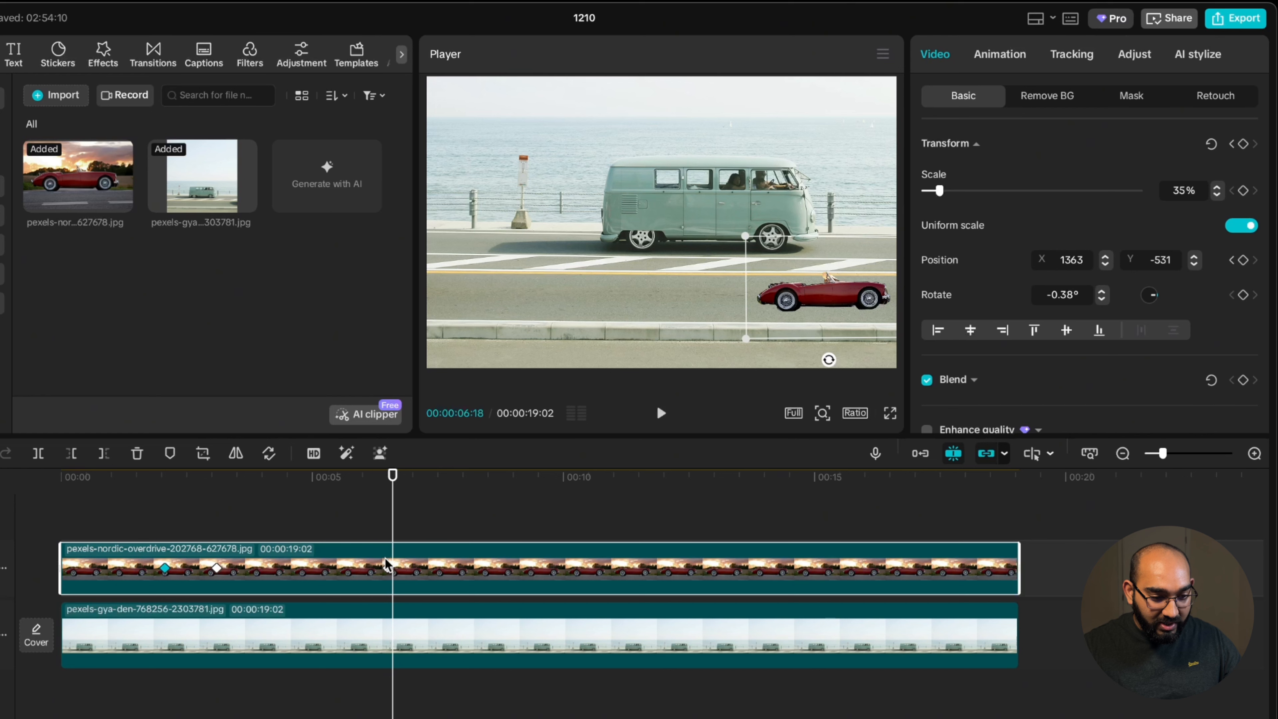
Delete the car's keyframe at 00:00:06:15
left_click(386, 573)
key("Delete")
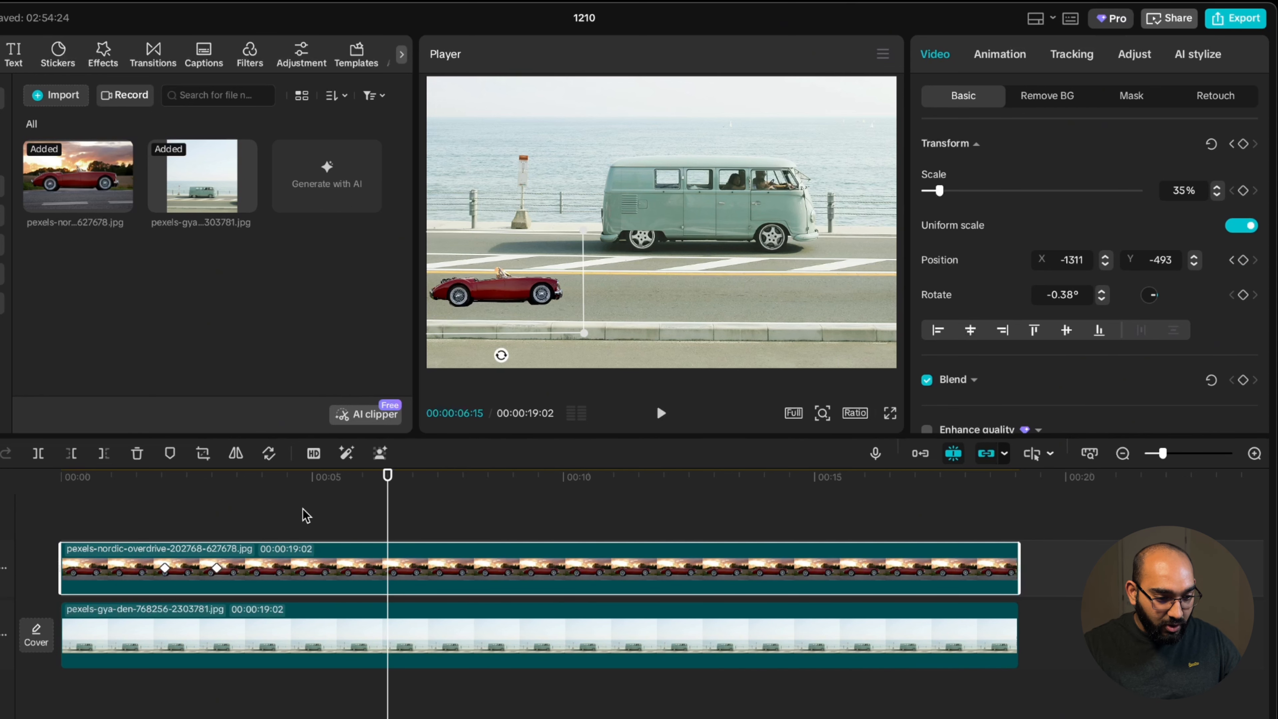
Add a position keyframe at 00:00:03:16 to hold the car in place on the near lane
left_click_drag(387, 476, 217, 516)
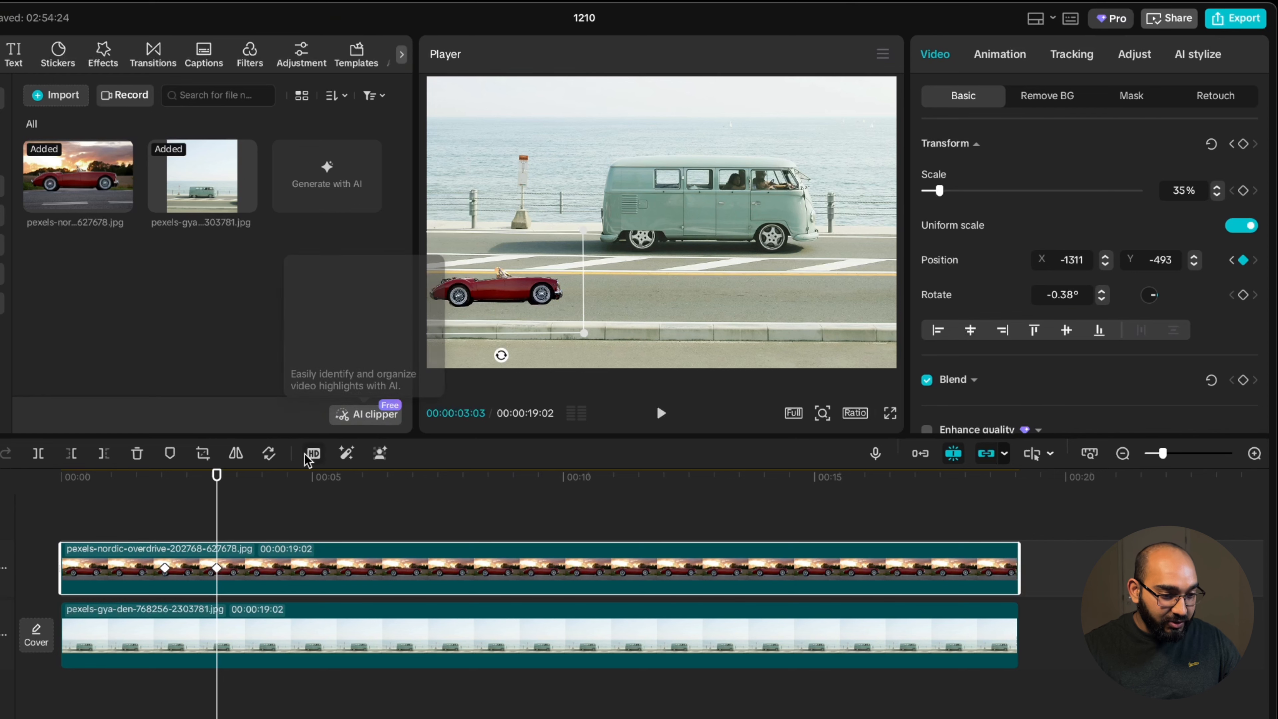
left_click_drag(217, 481, 239, 480)
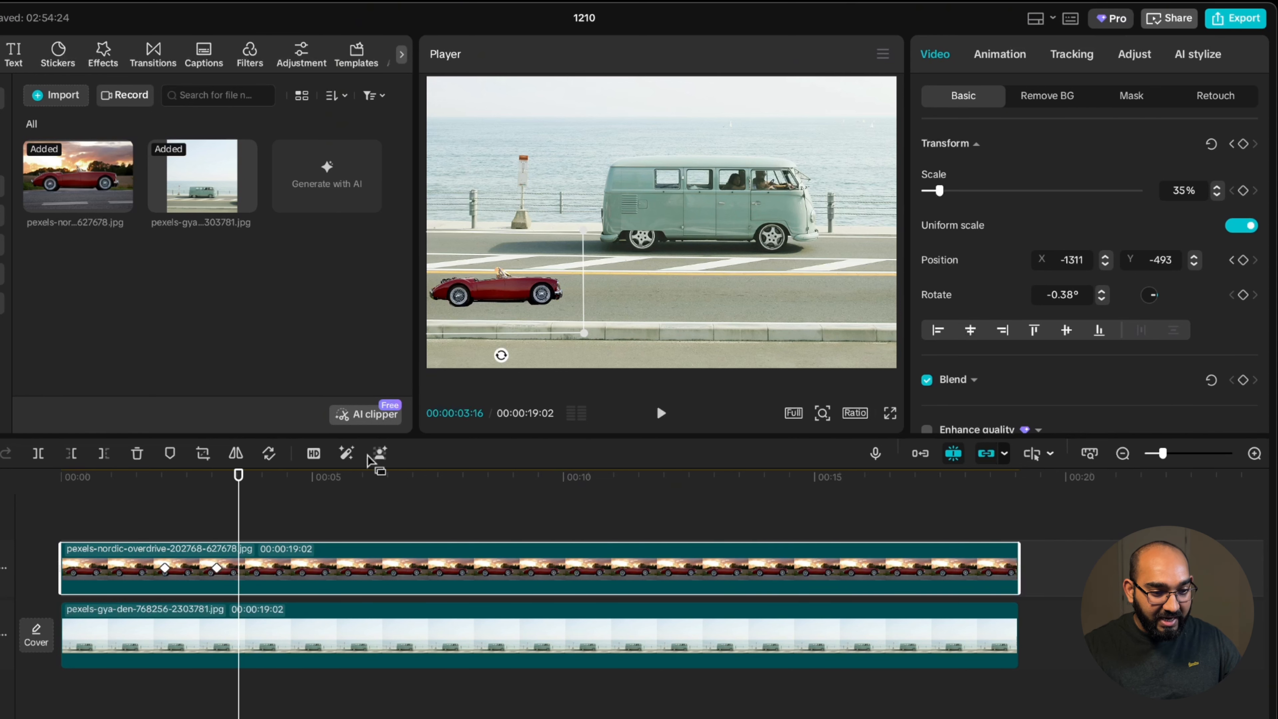
left_click(1243, 260)
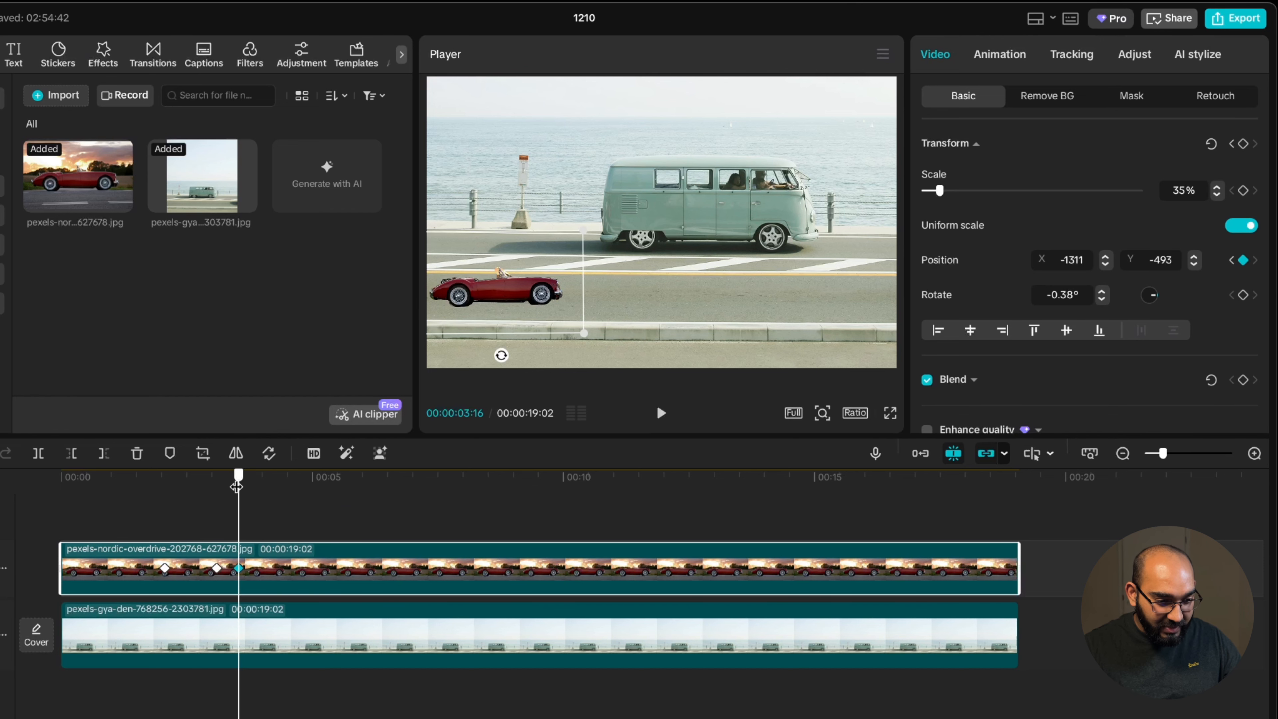
At 00:00:07:14, move the car to the right side of the near lane
left_click_drag(237, 486, 437, 483)
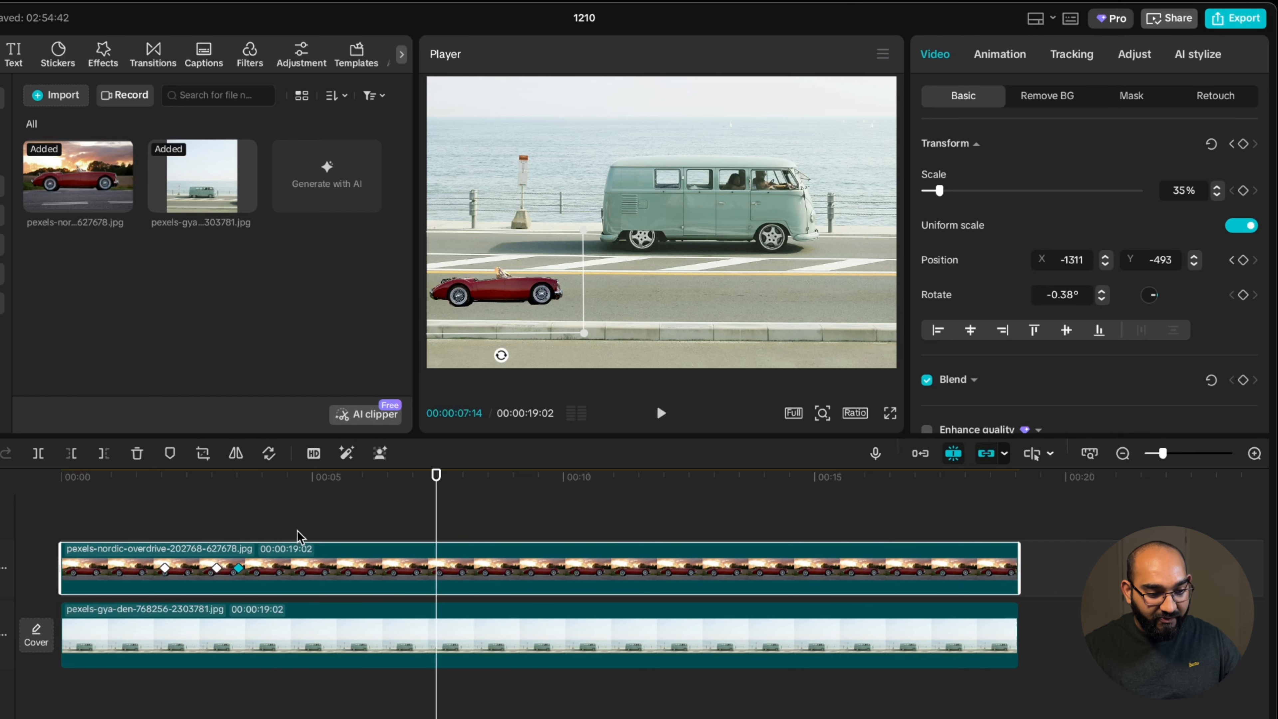
left_click(238, 568)
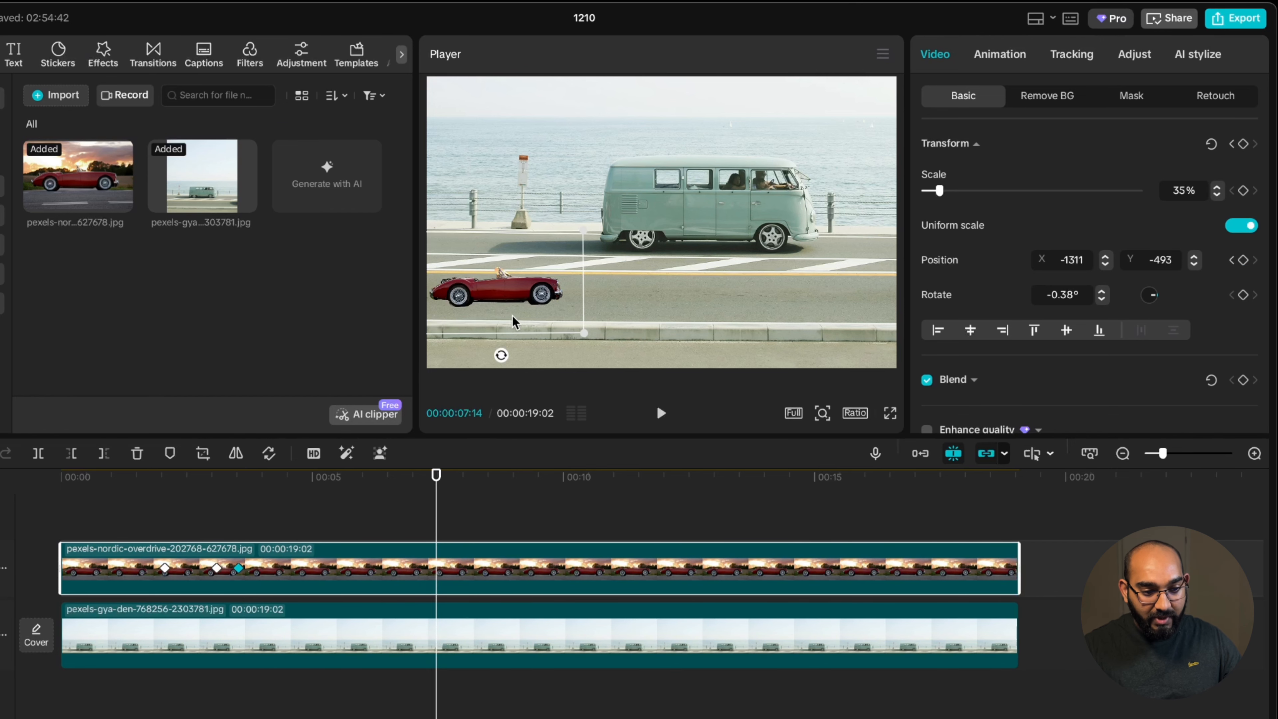
left_click_drag(504, 308, 807, 310)
Shift the keyframe at 00:00:03:16 slightly later on the car clip
left_click_drag(437, 475, 156, 507)
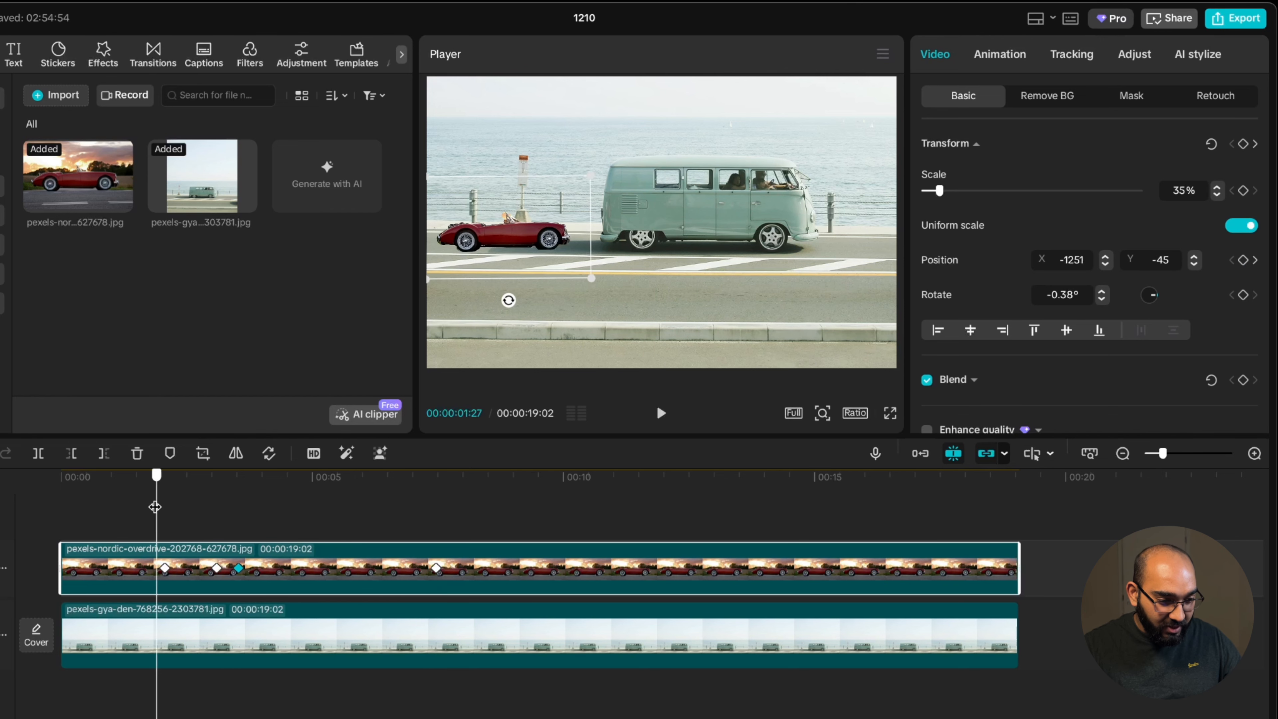
key("space")
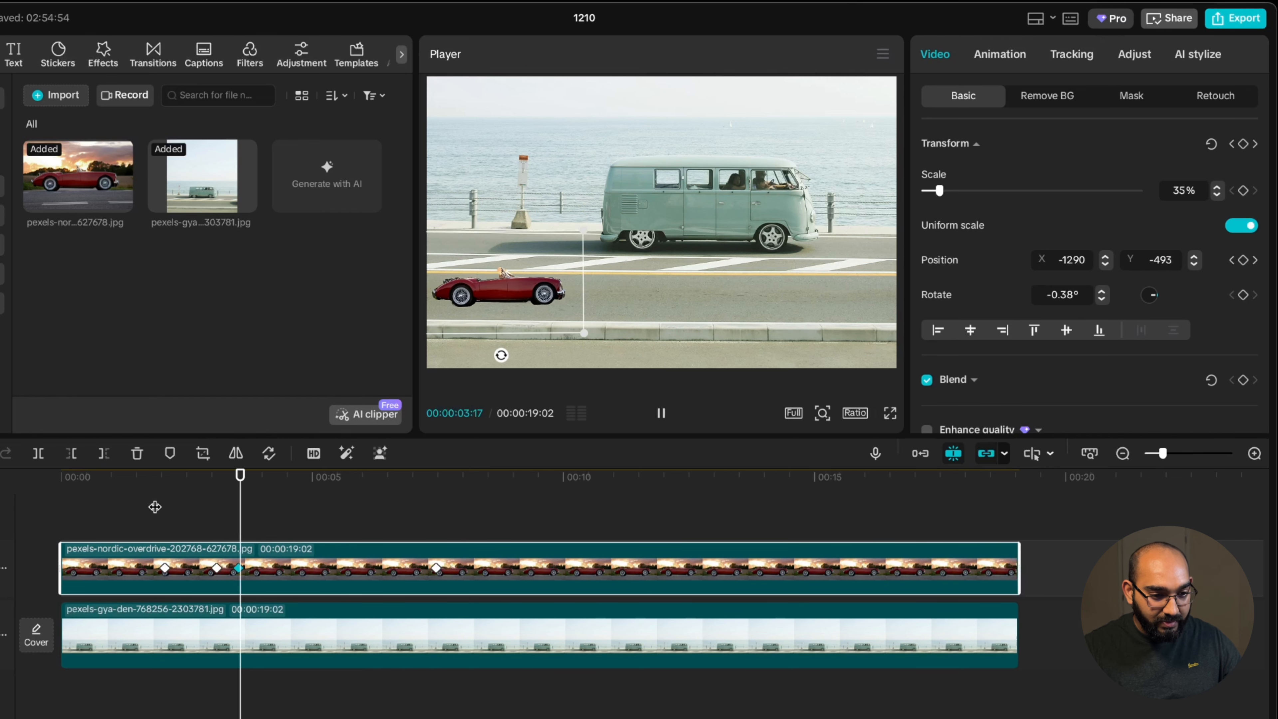
key("space")
left_click_drag(264, 494, 238, 483)
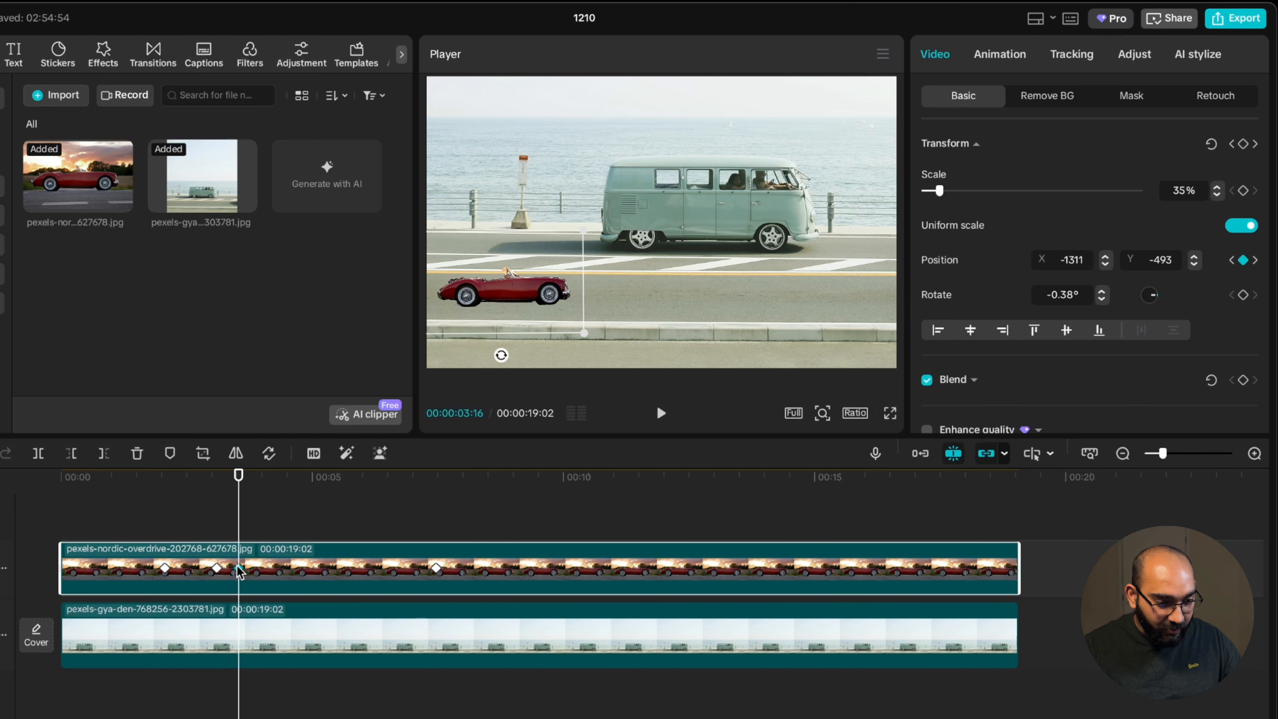
left_click_drag(240, 571, 247, 571)
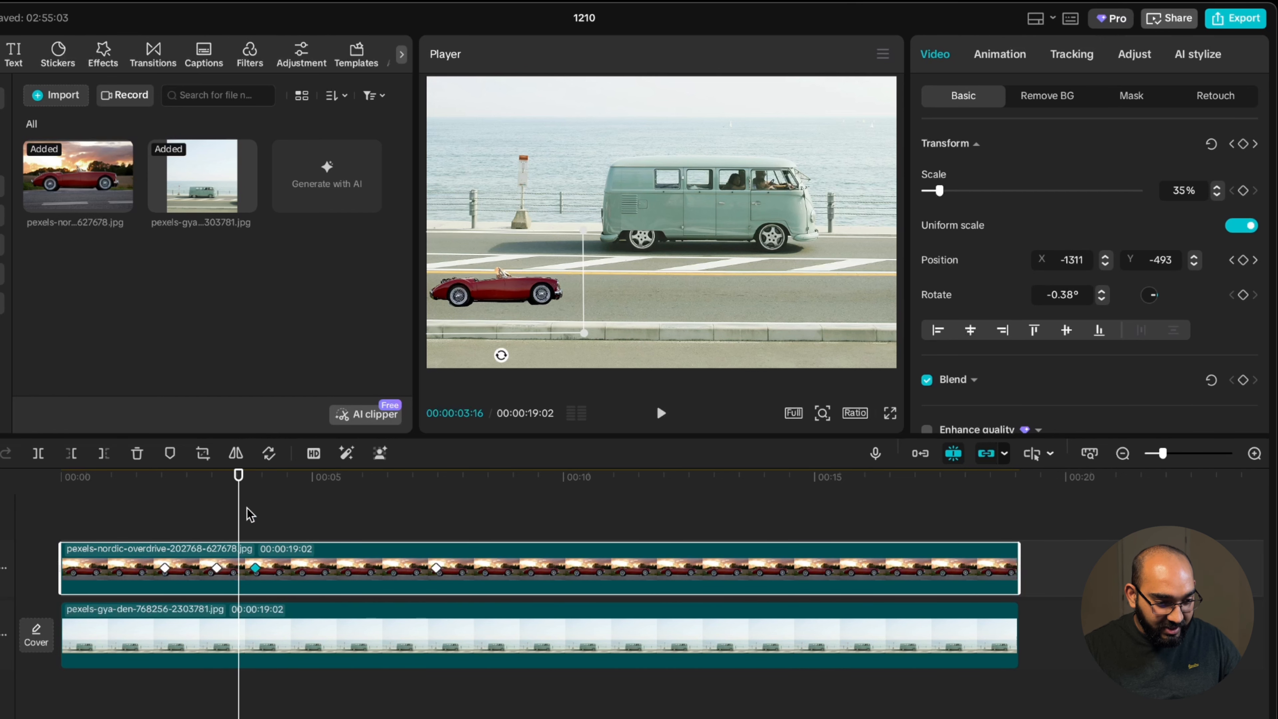
Add a position keyframe at 00:00:08:22 to hold the car on the right
left_click(206, 497)
key("space")
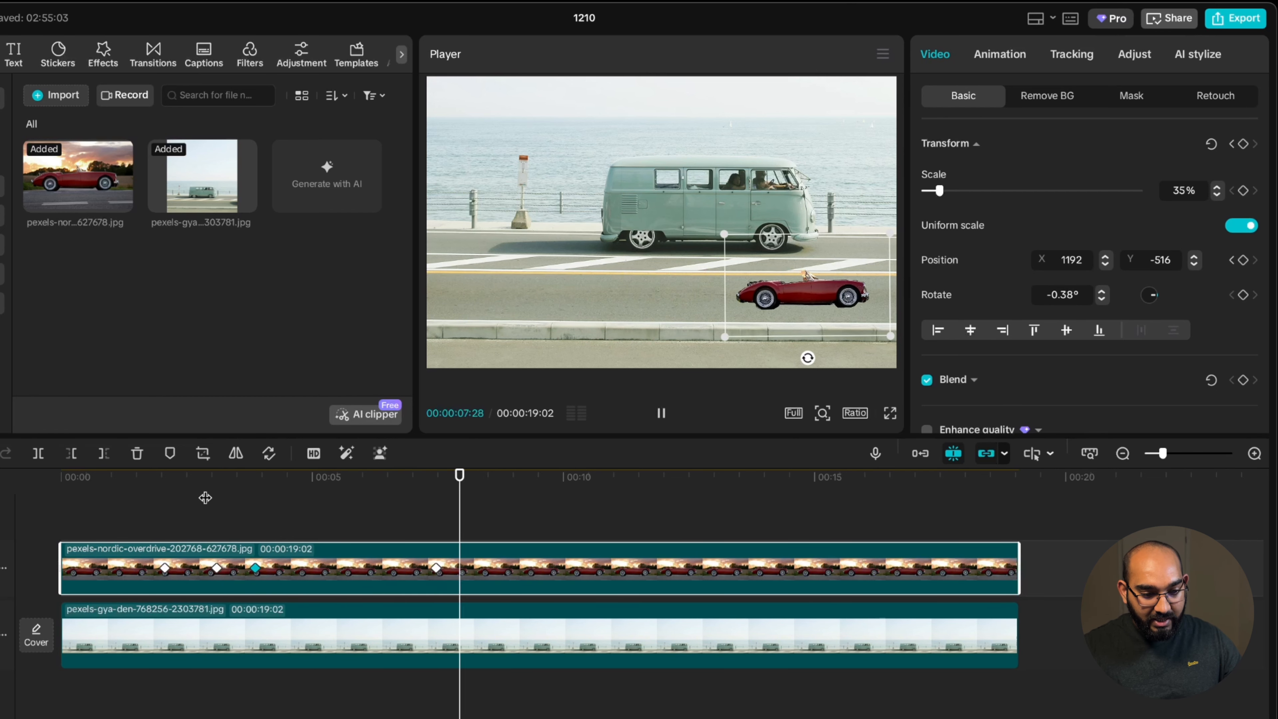
key("space")
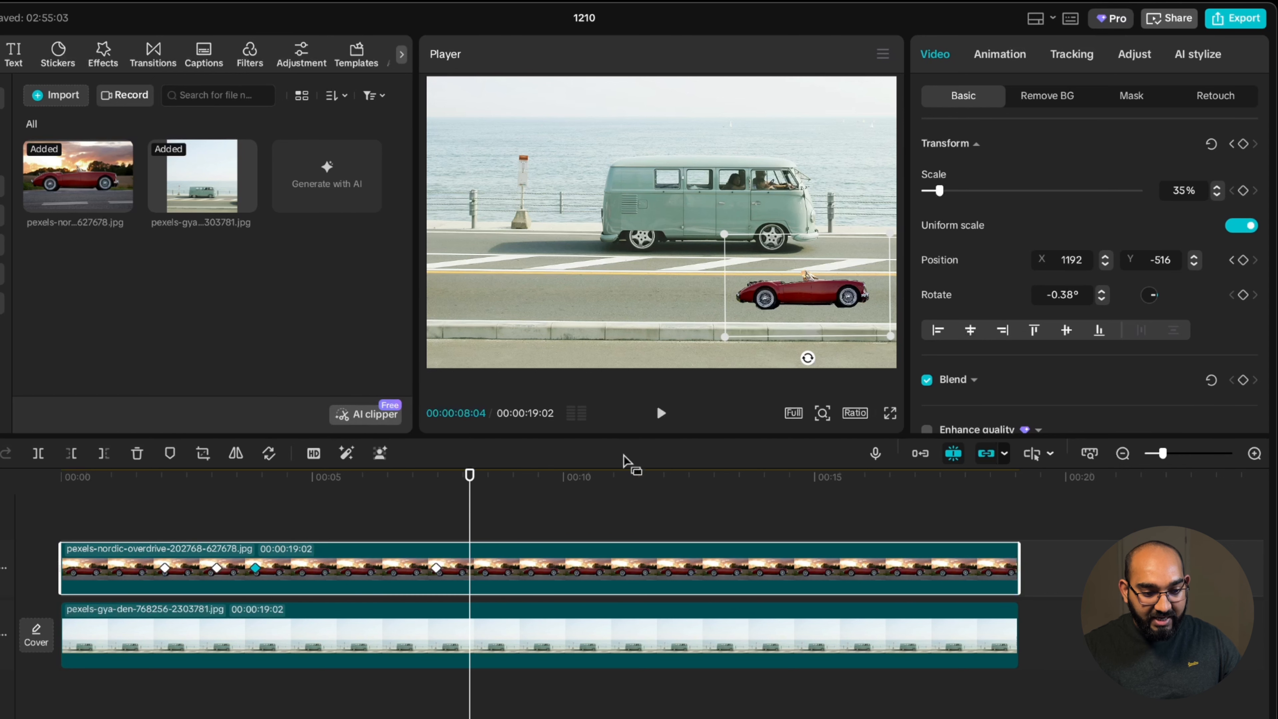
key("space")
key("space")
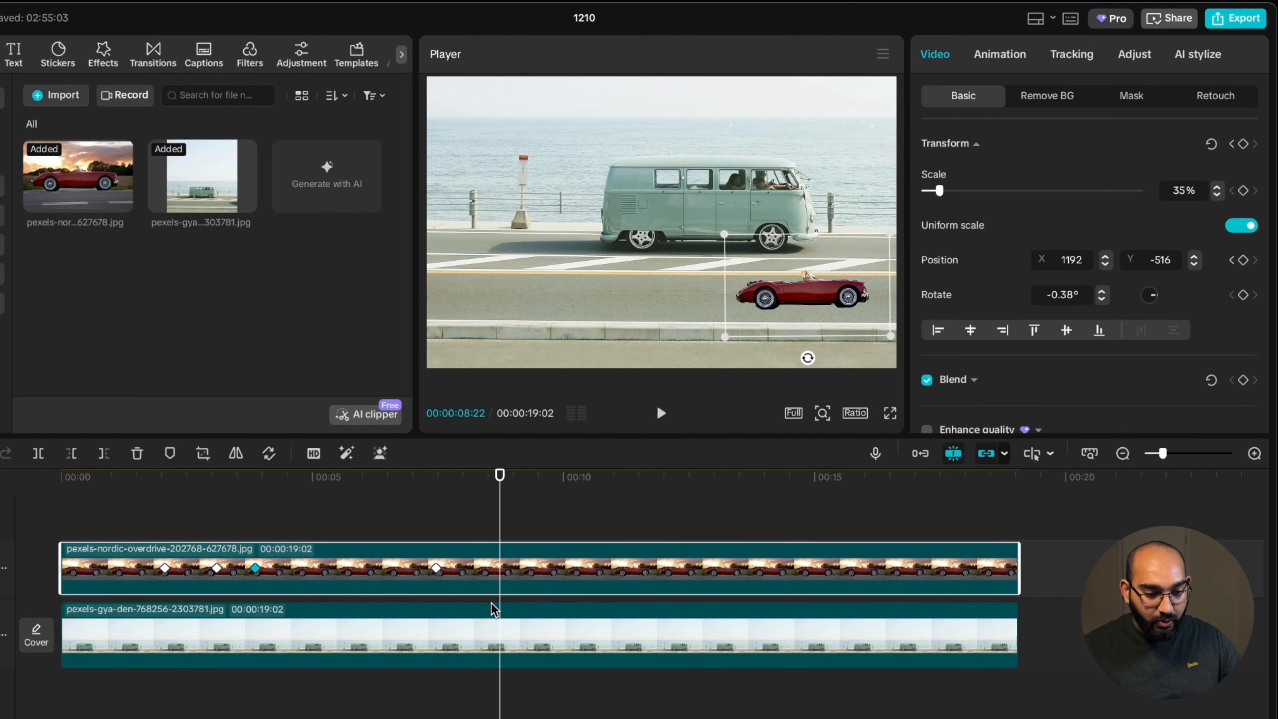
left_click(1243, 260)
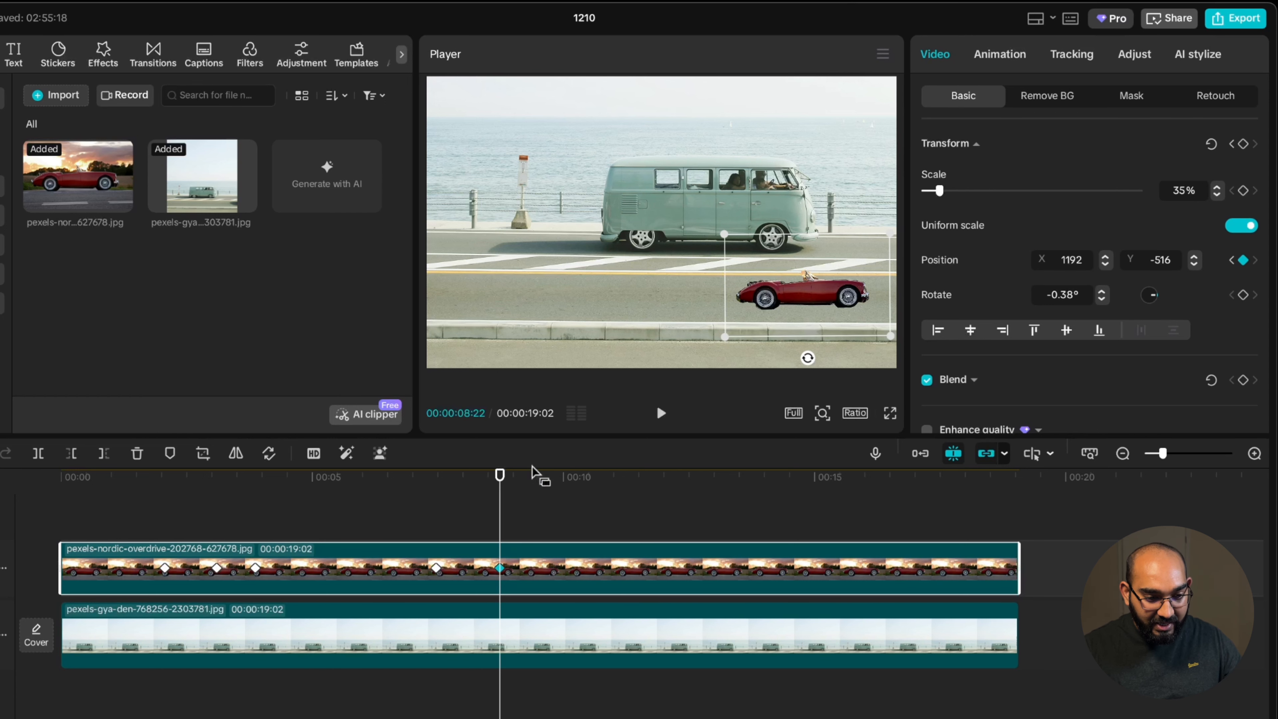
At 00:00:13:19, move the car back to the left side of the near lane
left_click_drag(499, 474, 746, 462)
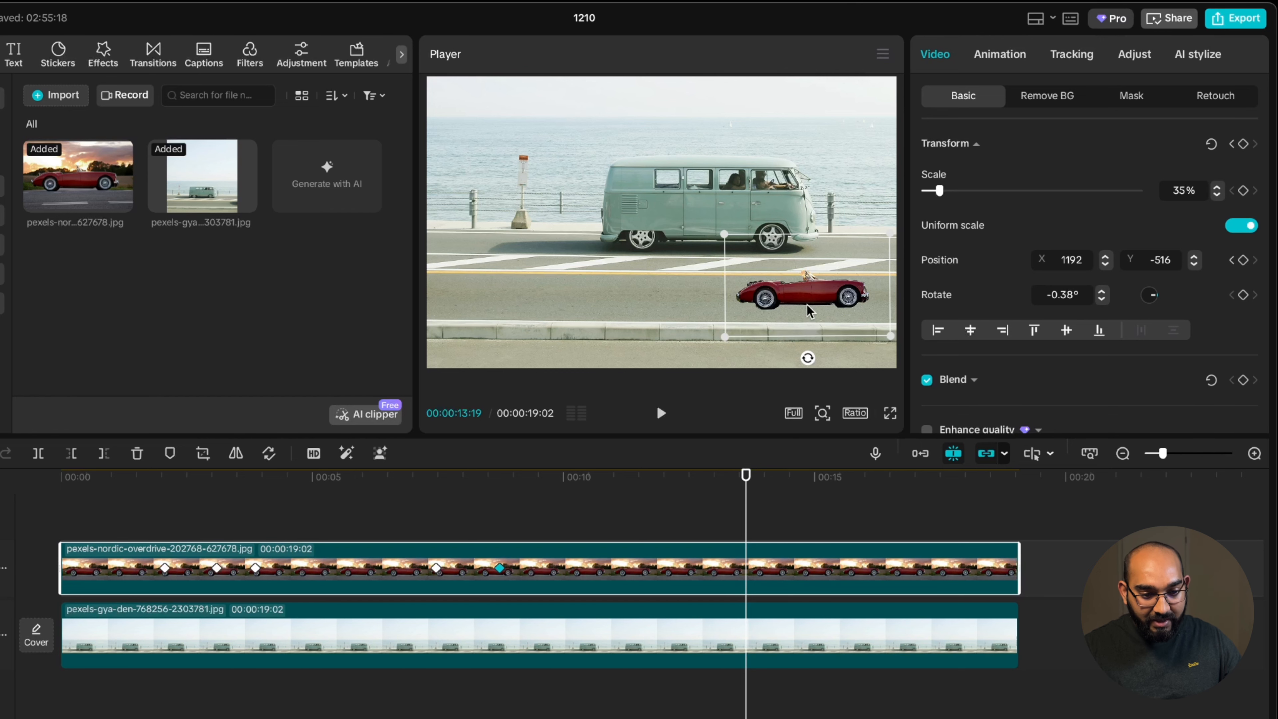
left_click_drag(807, 310, 511, 315)
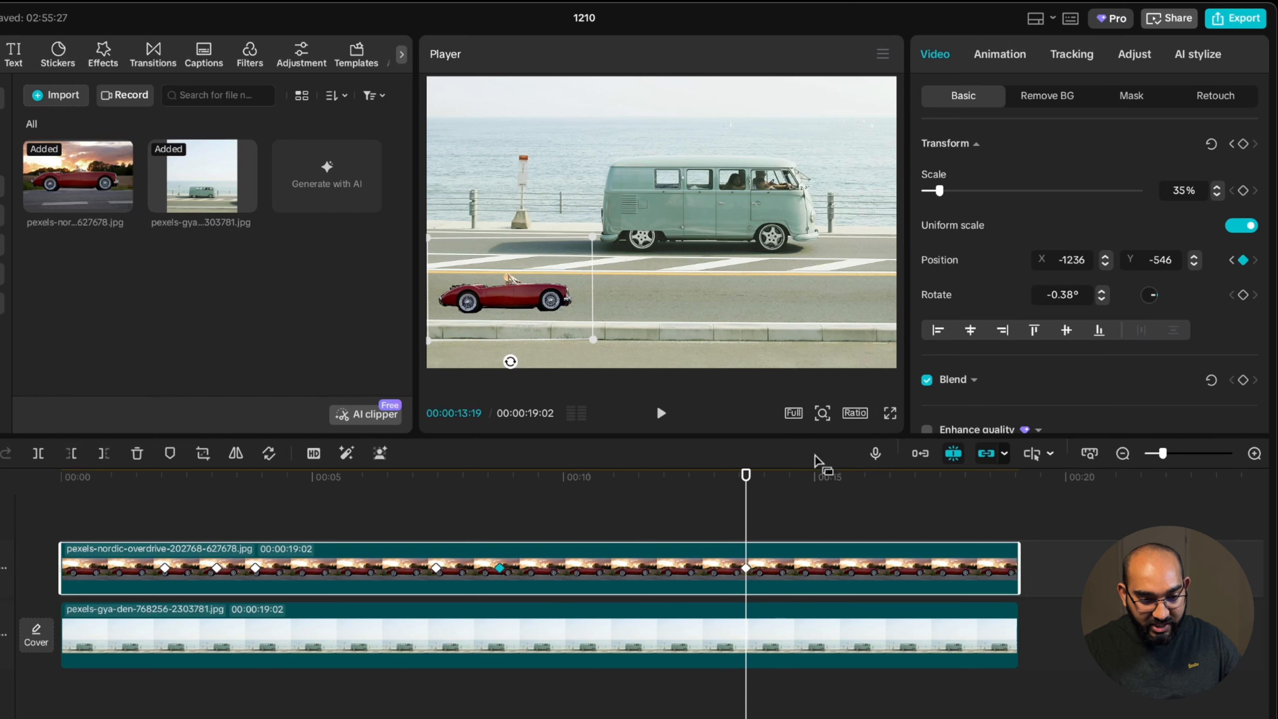
Add a position keyframe at 00:00:14:25 to hold the car on the left
left_click(500, 569)
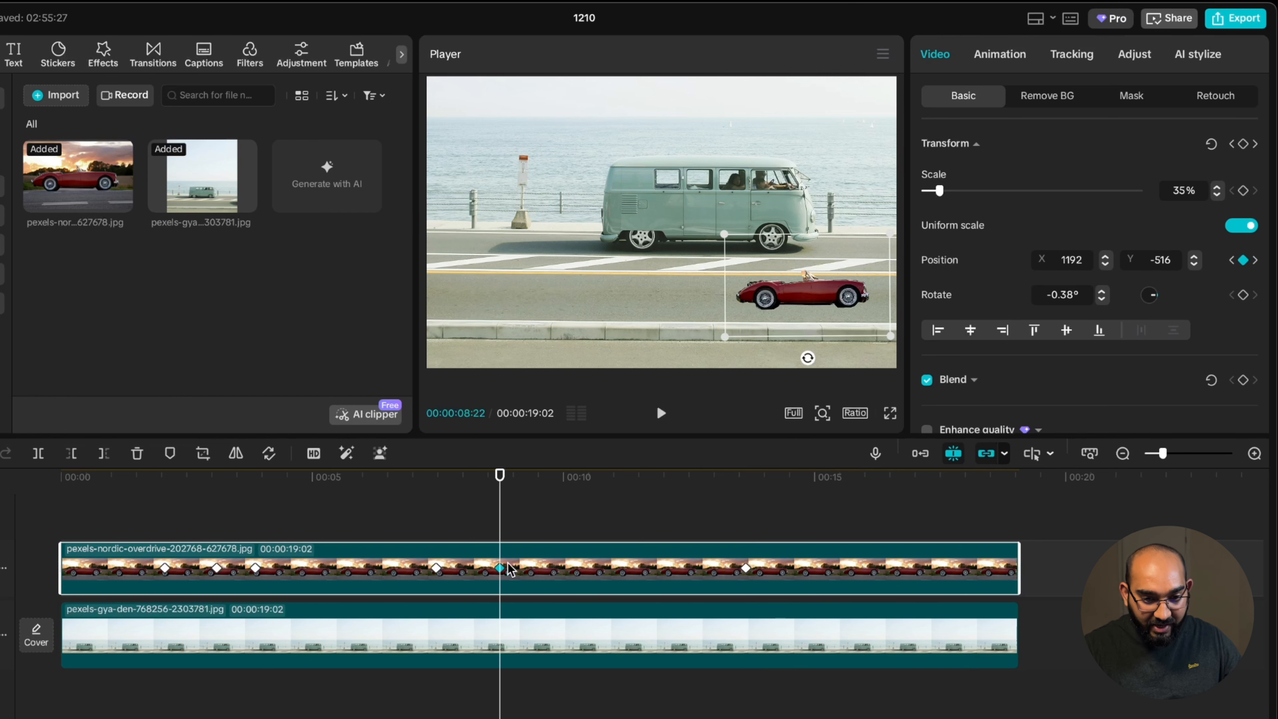
left_click(746, 569)
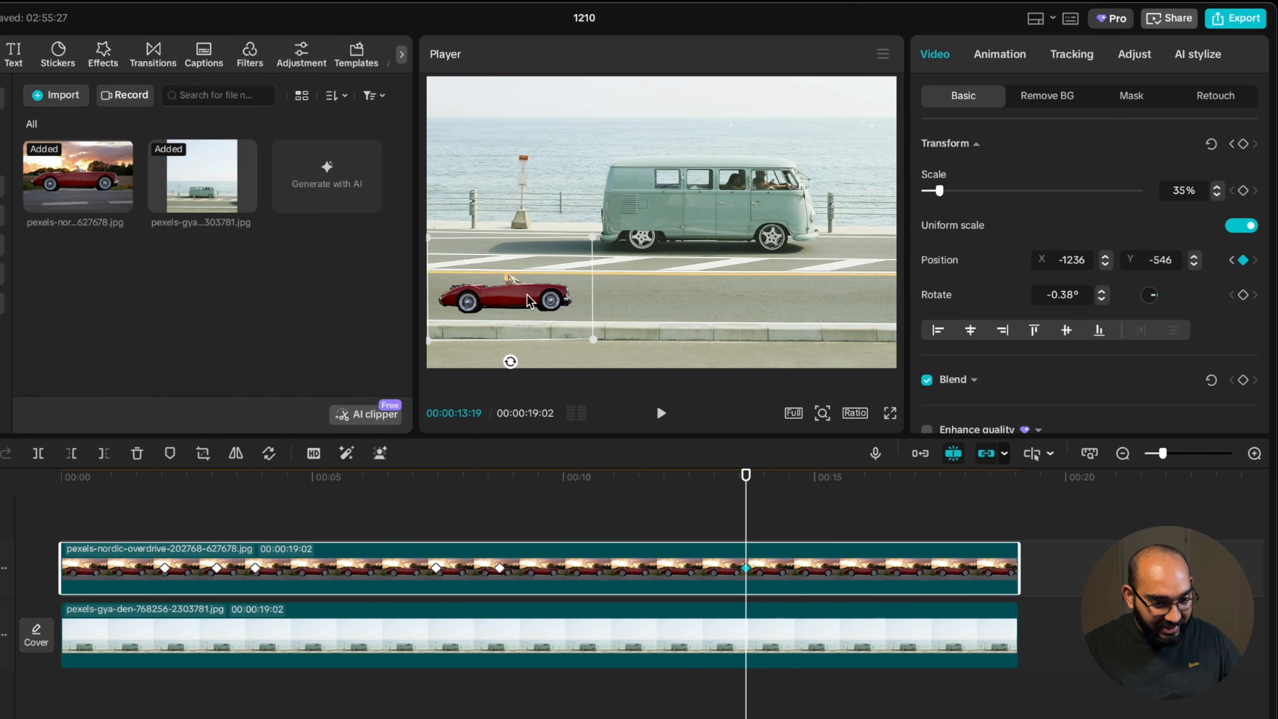
left_click_drag(750, 481, 805, 483)
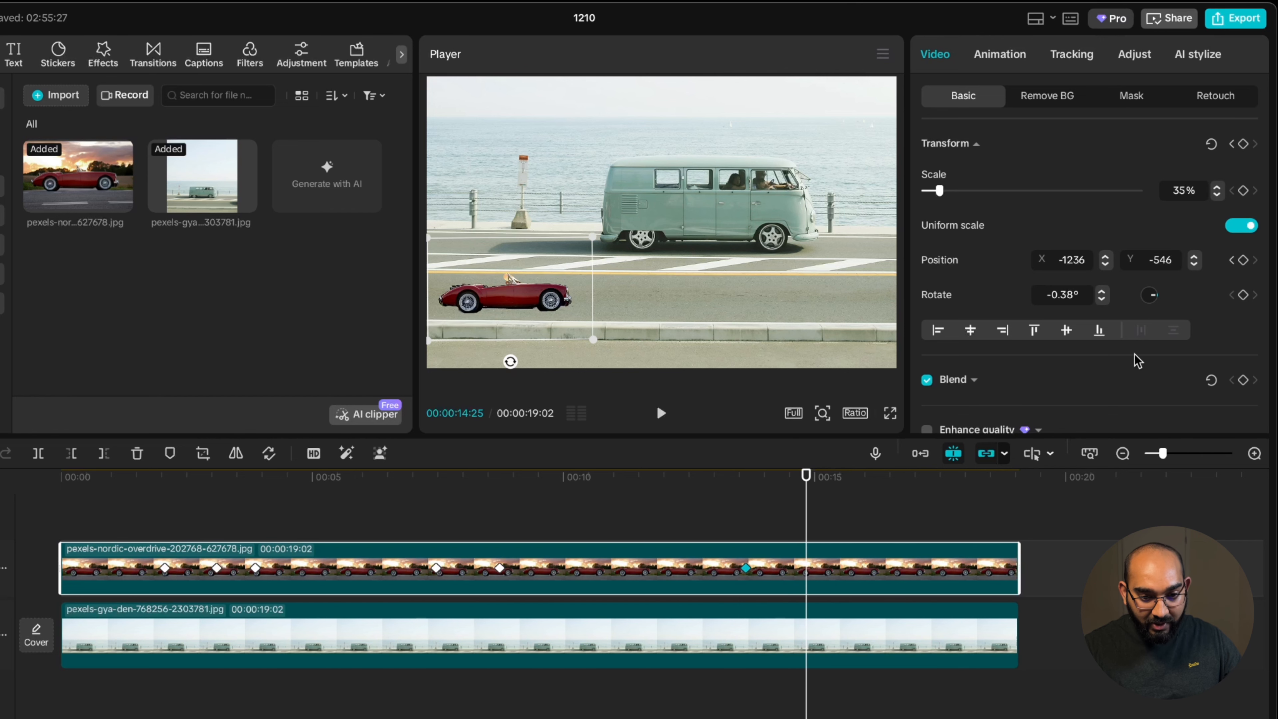
left_click(1244, 261)
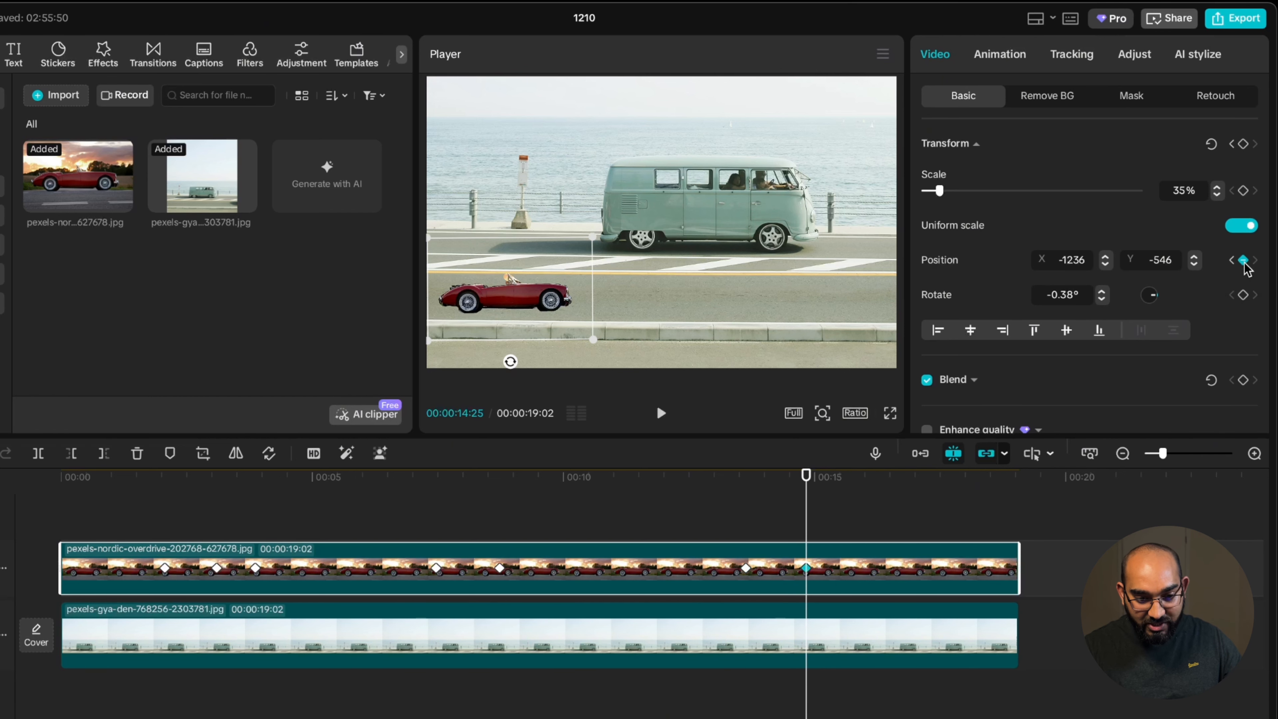
At 00:00:16:14, move the car up onto the far lane beside the van
left_click_drag(806, 478, 888, 479)
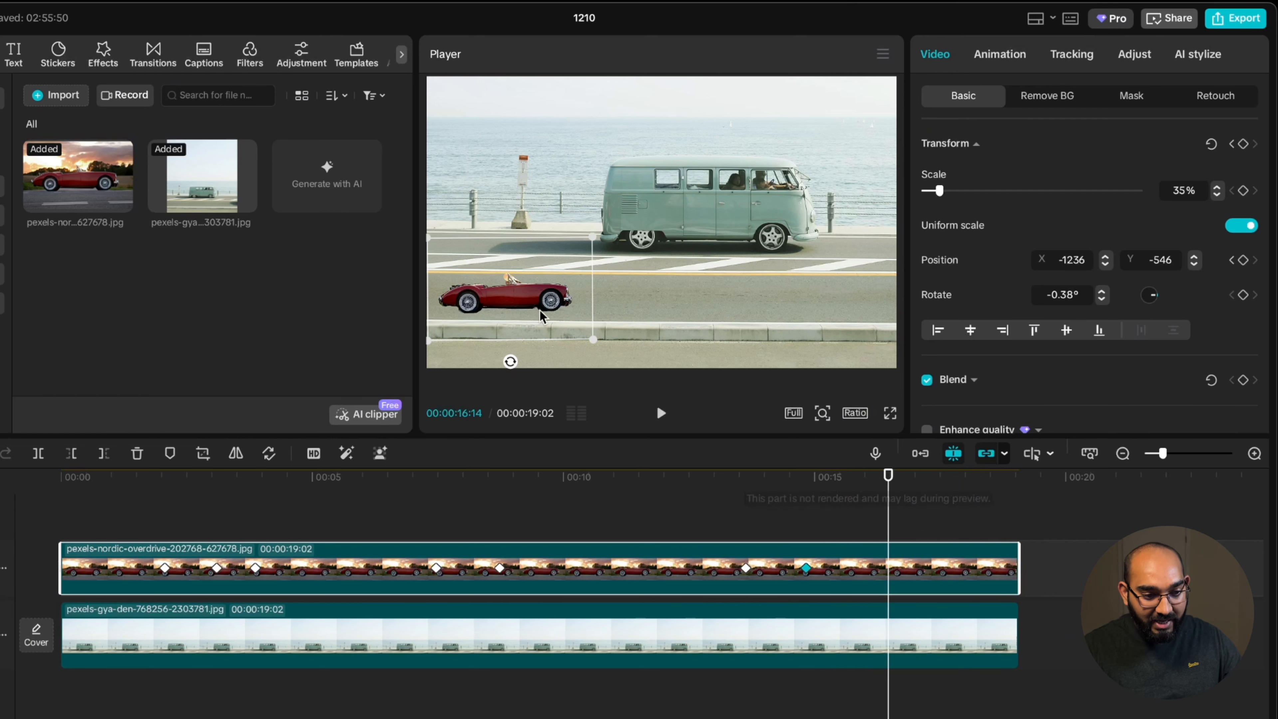
left_click(499, 228)
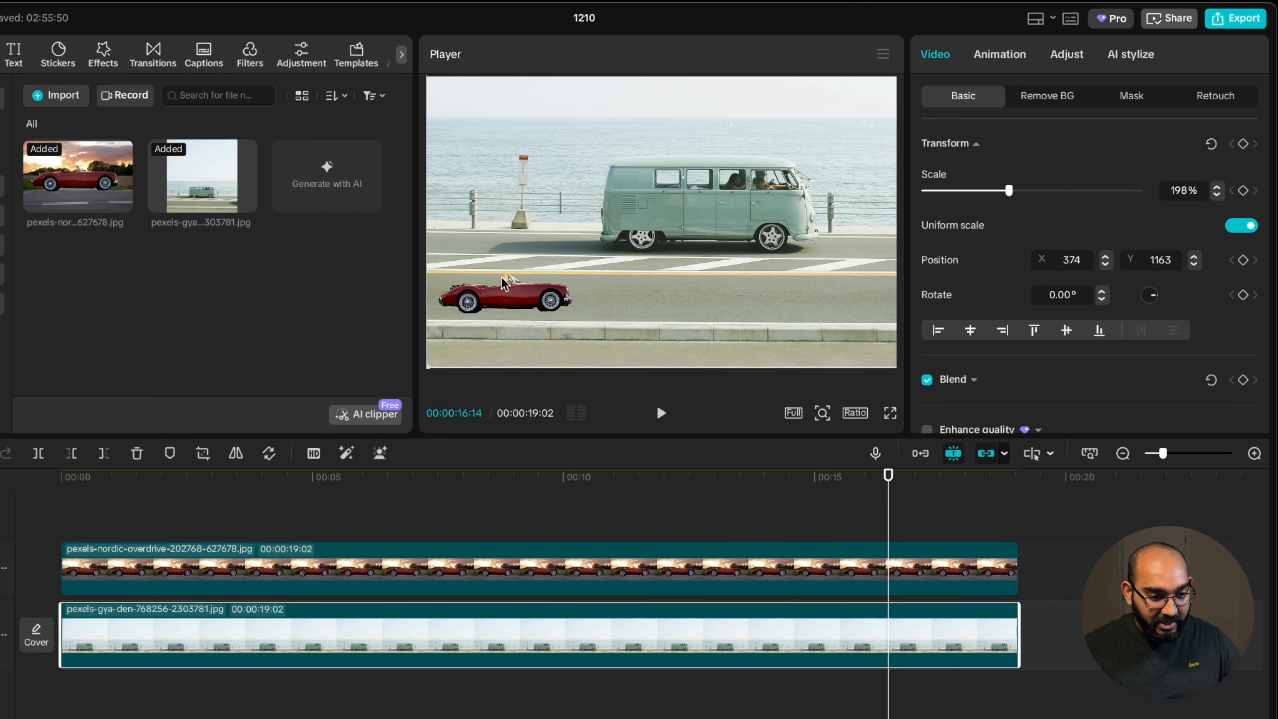
left_click(506, 287)
left_click_drag(504, 314, 506, 248)
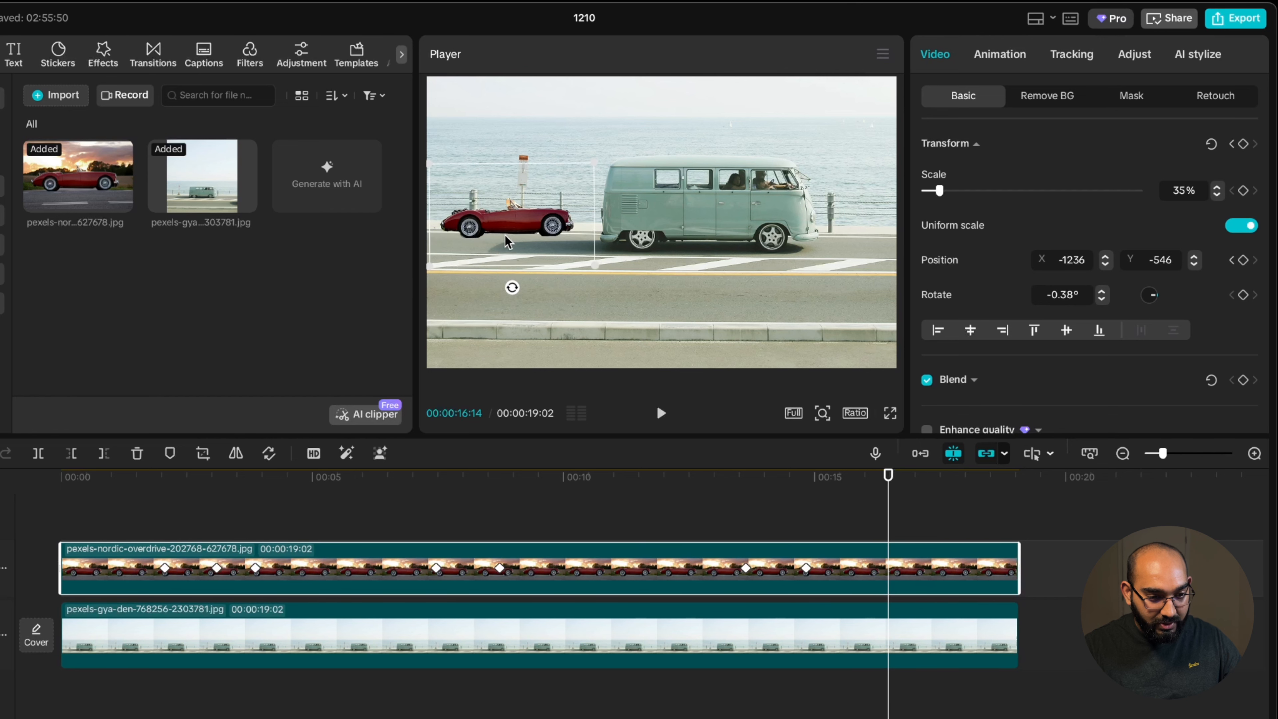
Preview the car's back-and-forth animation from the start, in full-screen playback and by scrubbing the timeline
left_click_drag(791, 482, 156, 553)
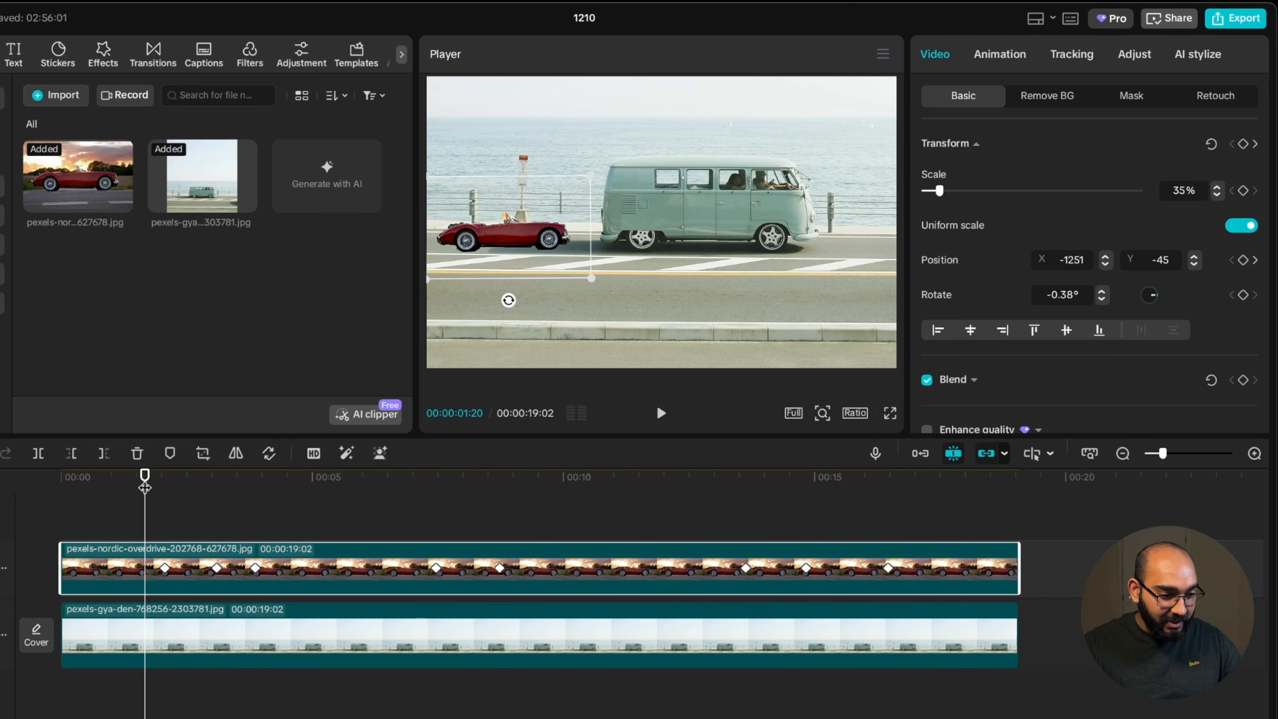
left_click_drag(145, 487, 62, 488)
left_click(889, 413)
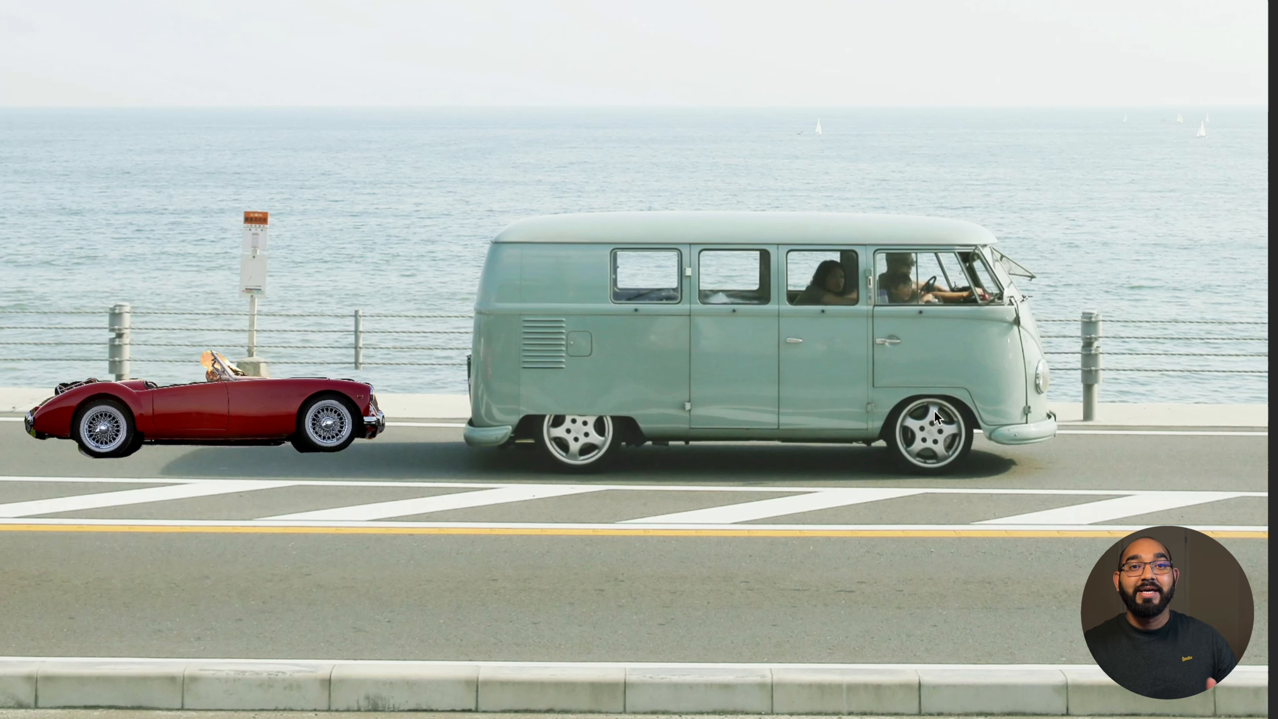
key("Escape")
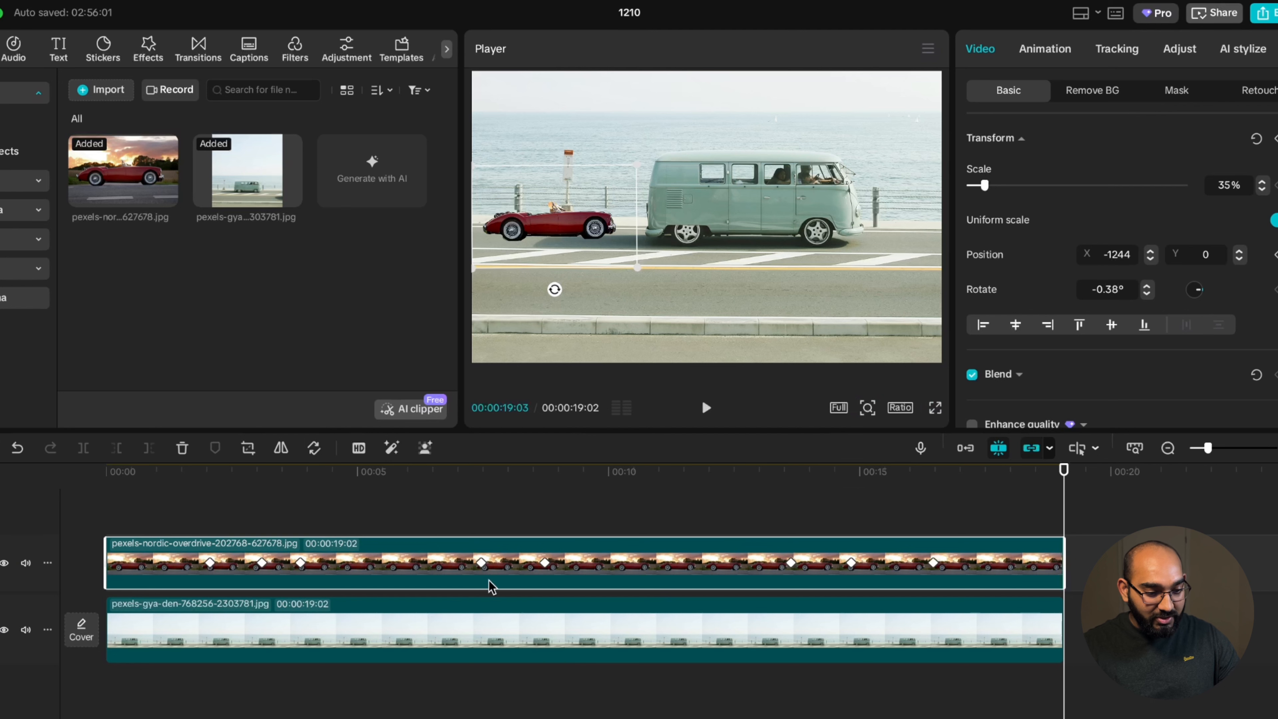
left_click_drag(1064, 470, 334, 558)
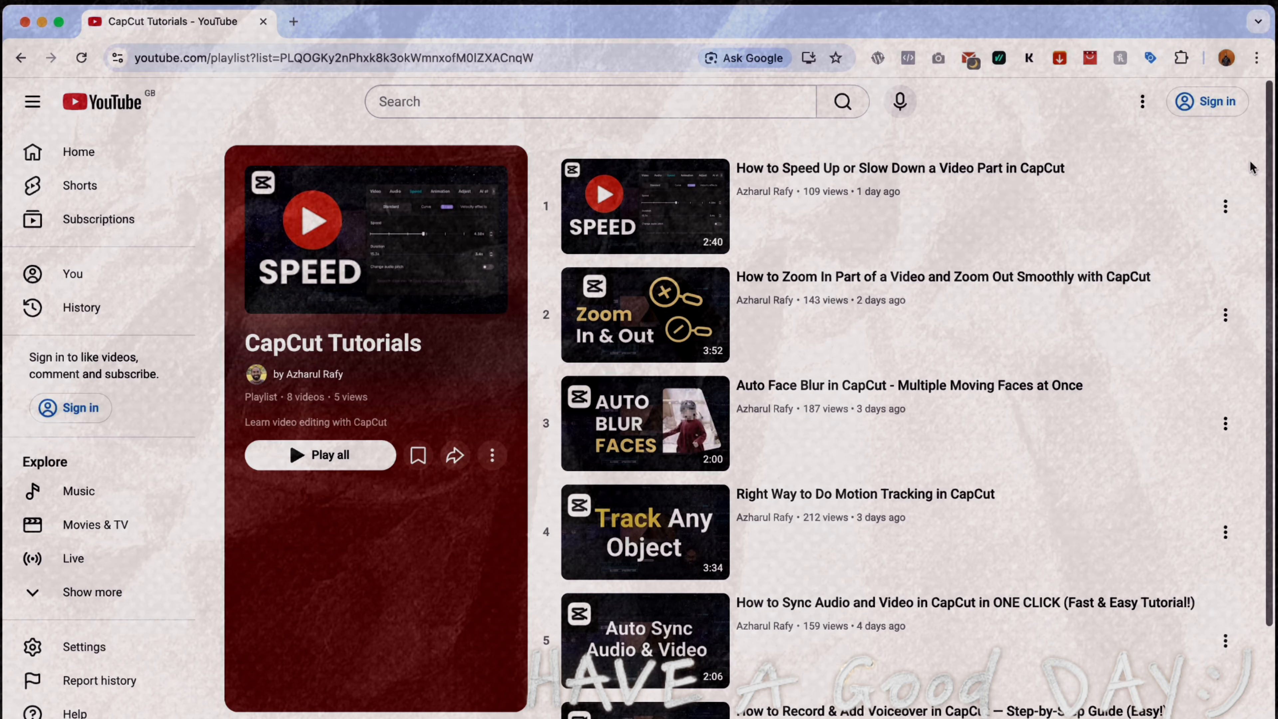
scroll(865, 284, "down", 3)
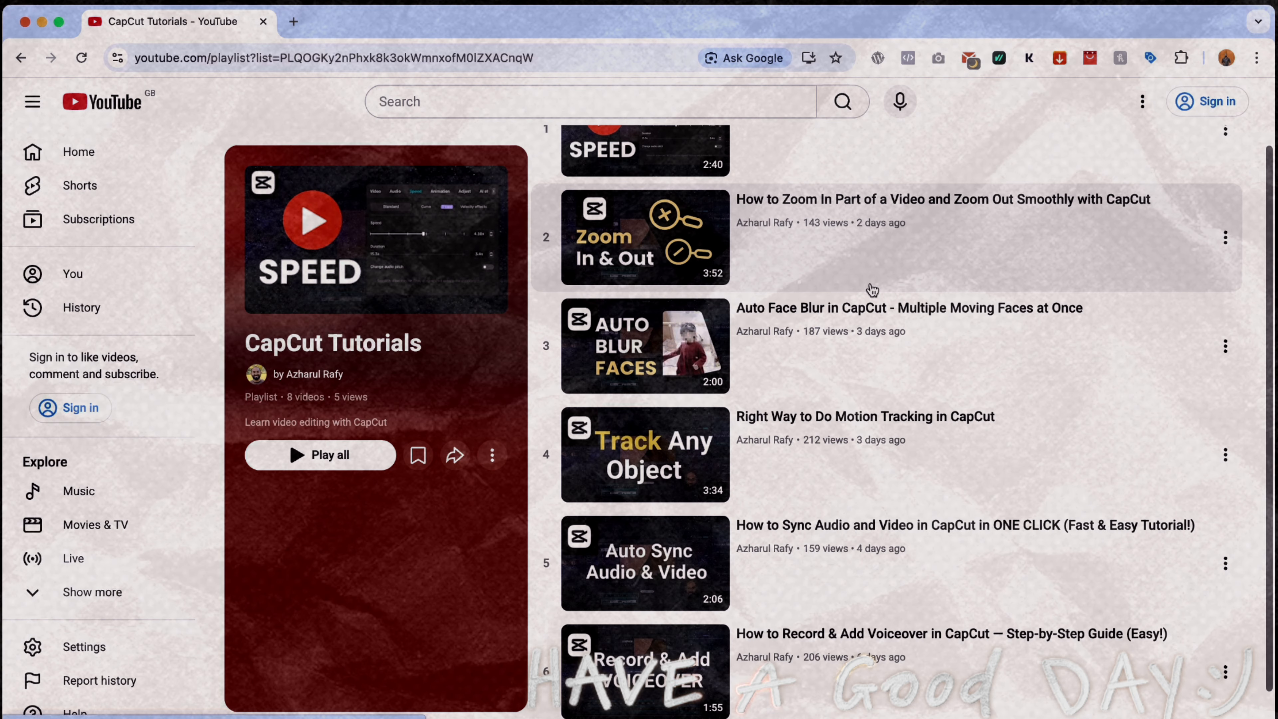
scroll(872, 289, "up", 3)
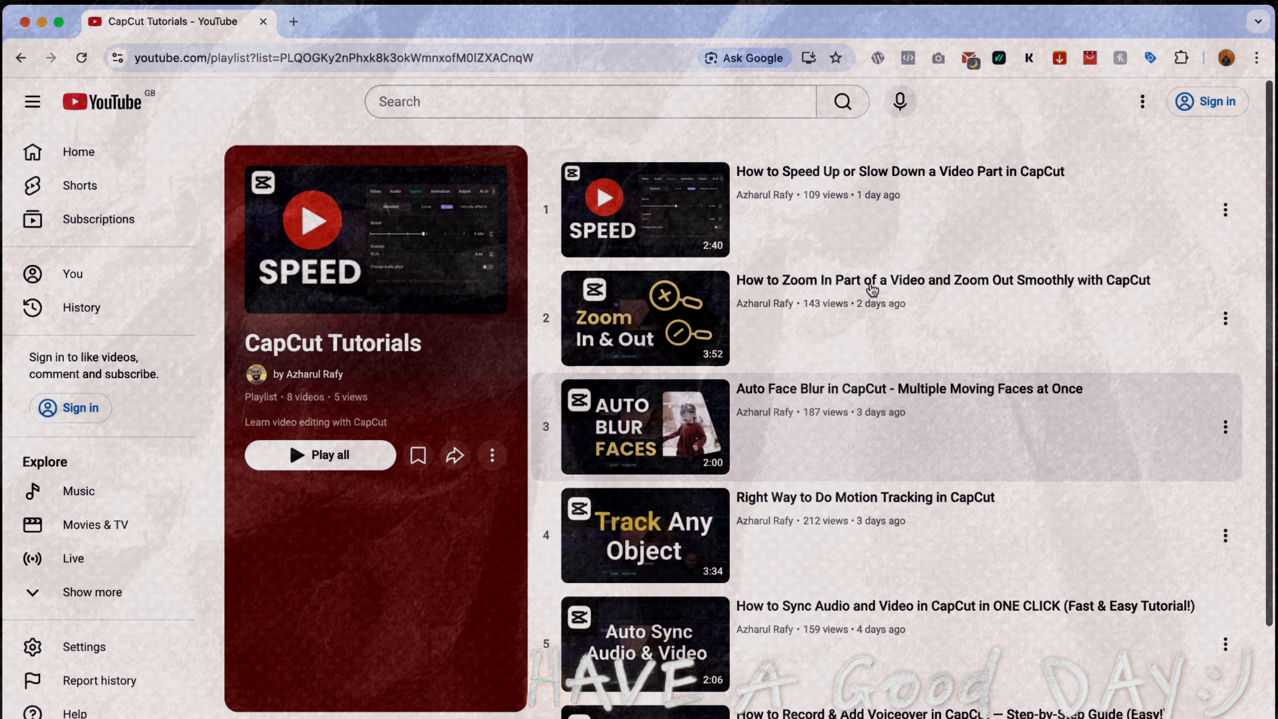